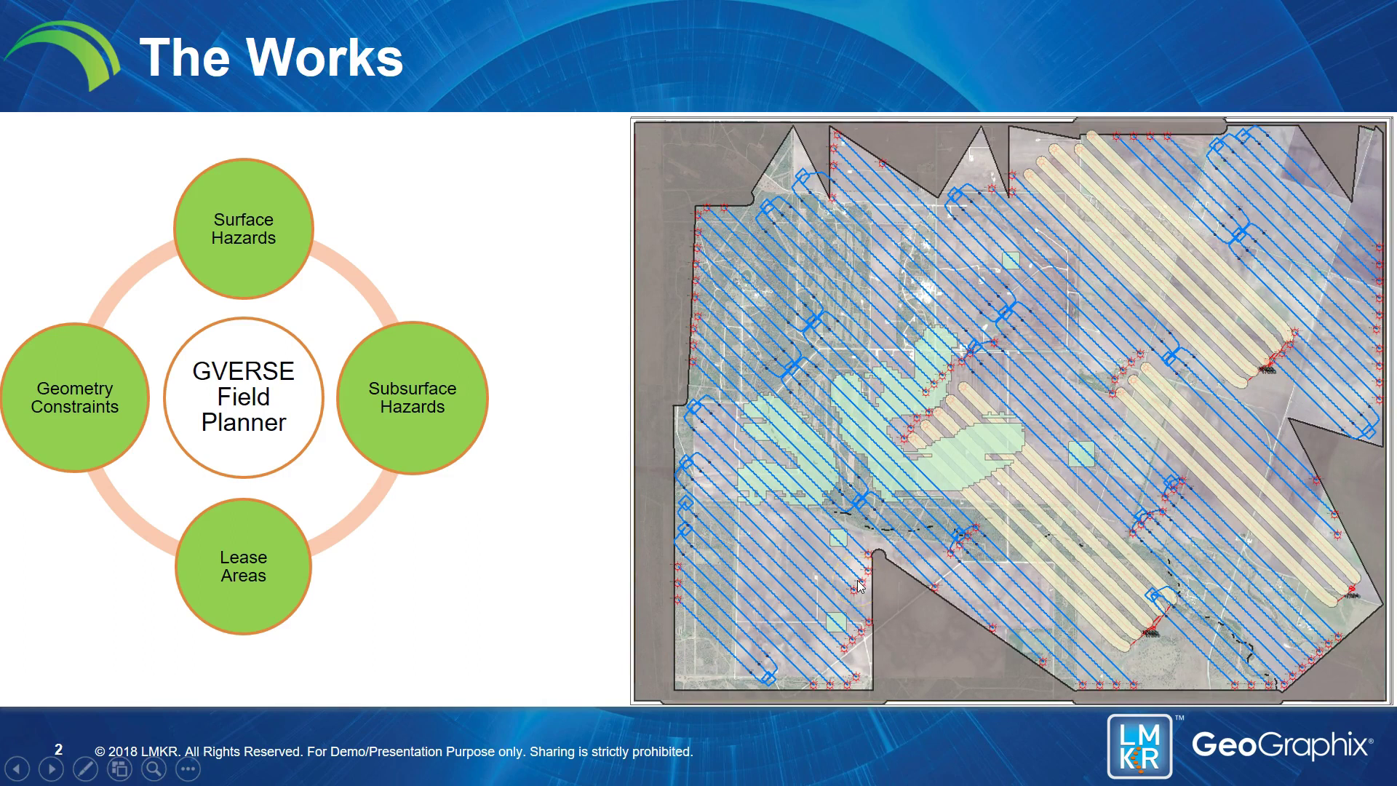
Leave the GVERSE Field Planner slide and bring up the Stratton FP map in GeoAtlas
click(871, 532)
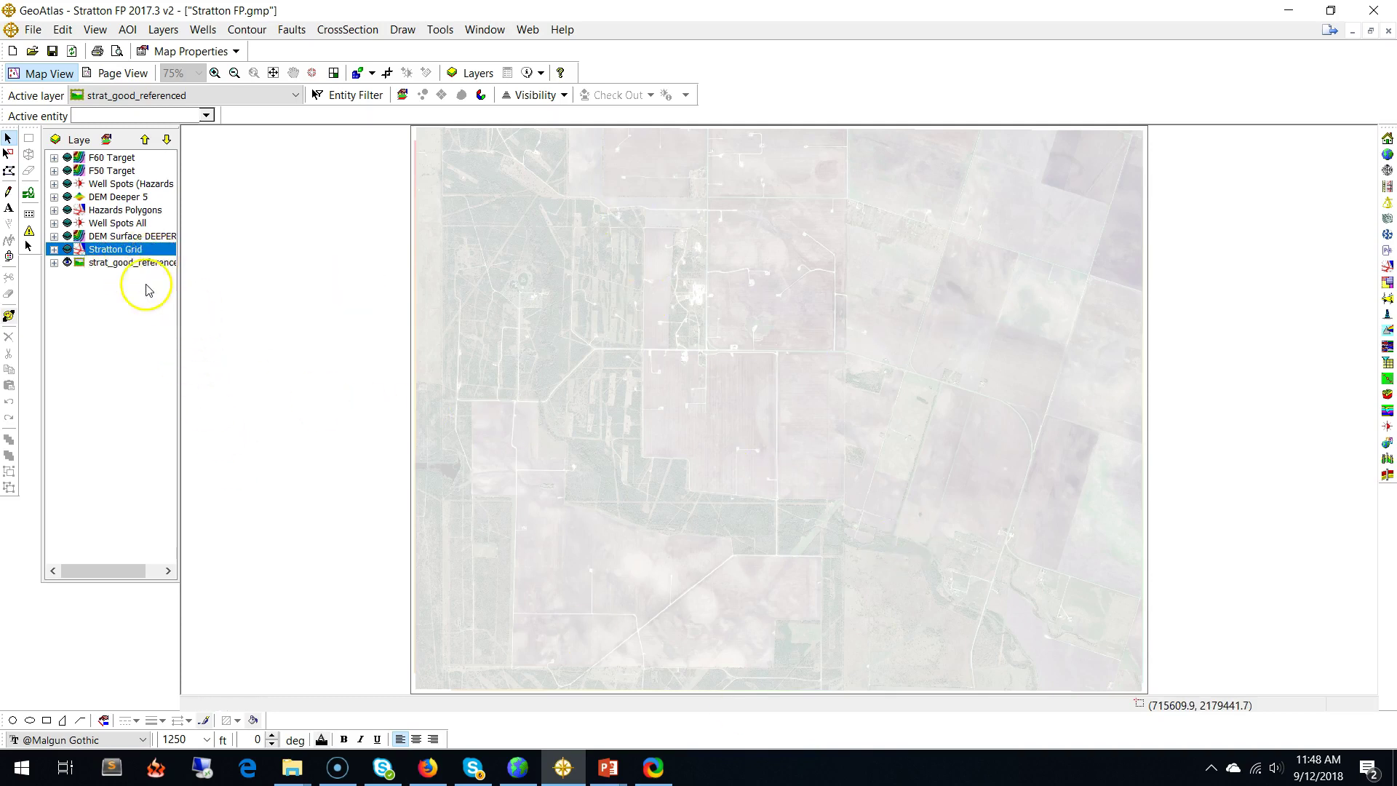
Show the Stratton Grid and build HAZ Demo v2 from DEM Surface DEEPER 5 with a 3° slope limit
click(67, 249)
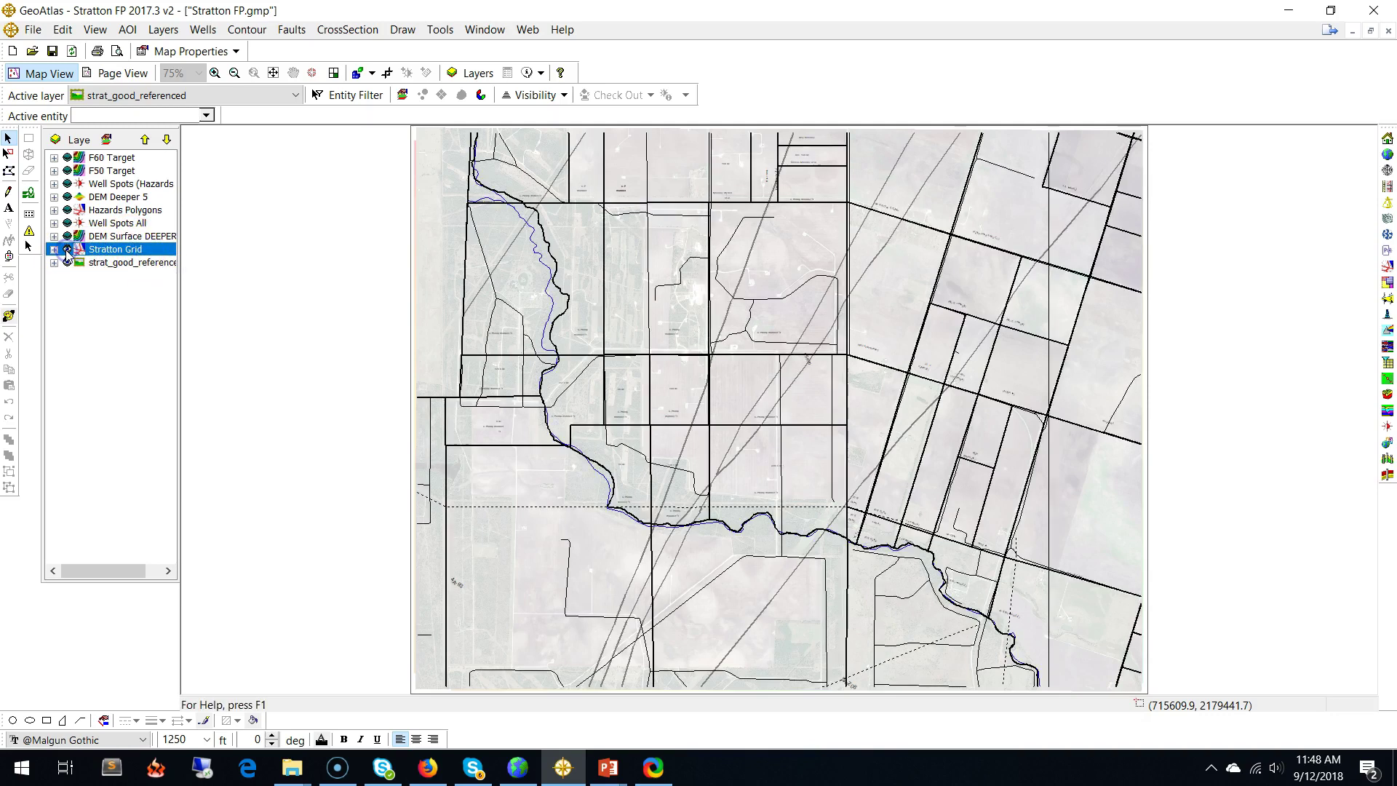
click(28, 234)
click(829, 357)
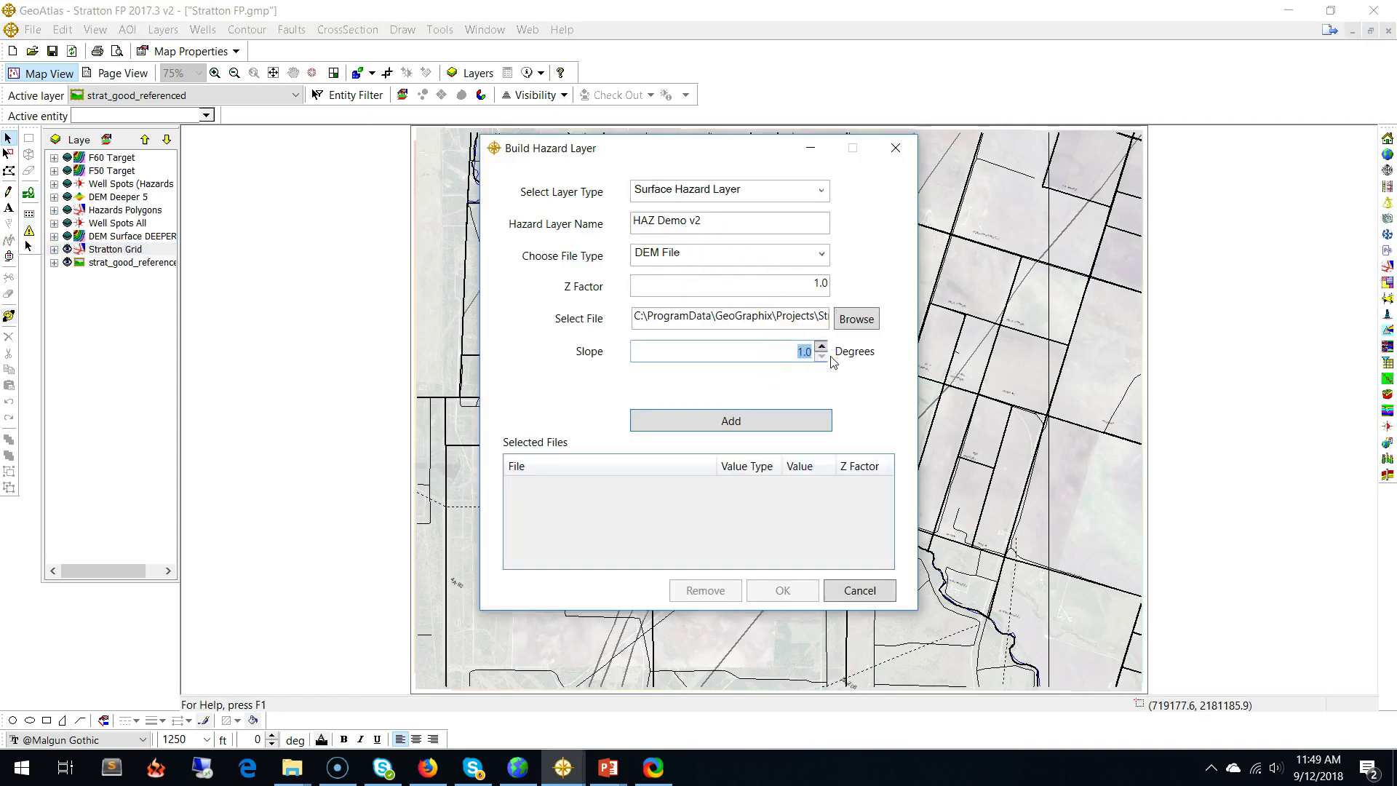
text(3)
click(805, 422)
click(811, 595)
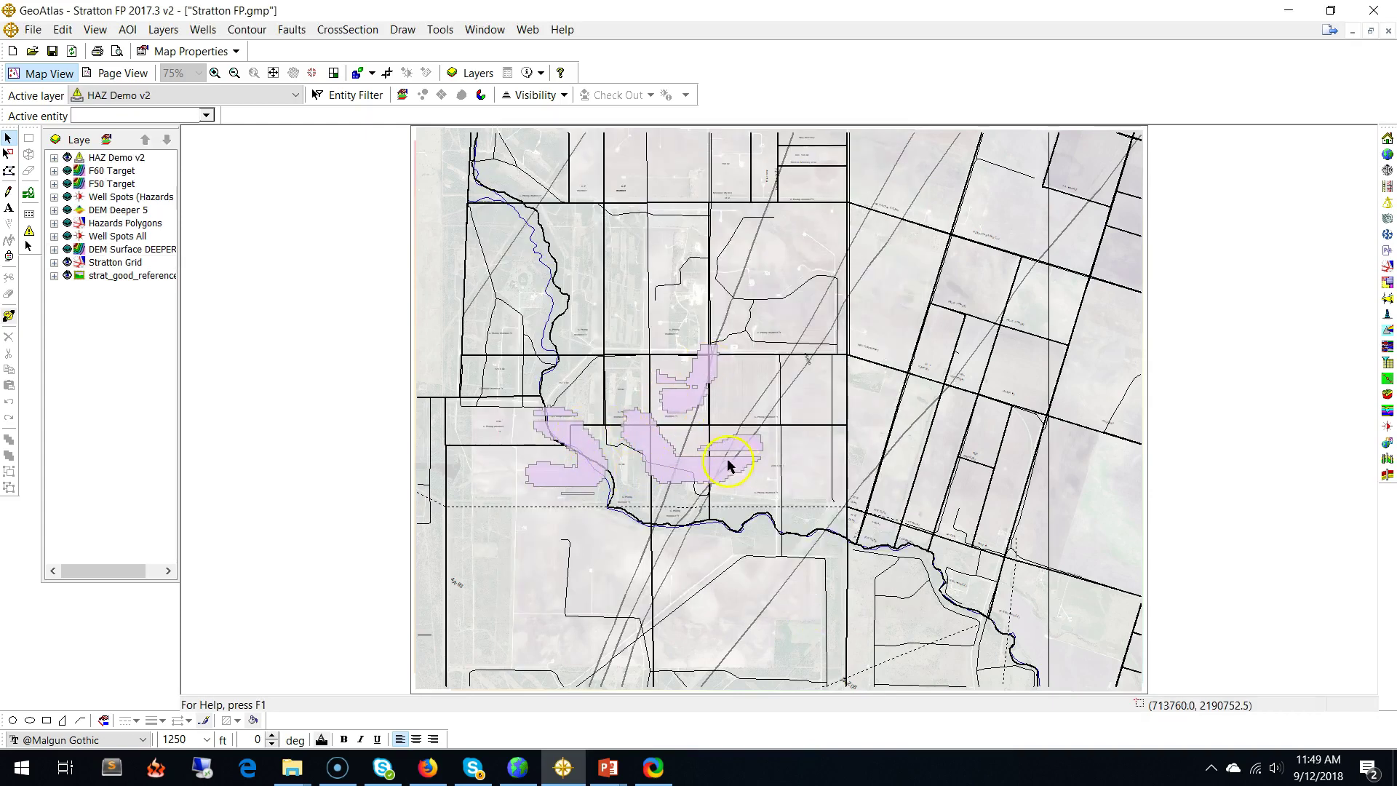
click(678, 431)
Update HAZ Demo v2 with the Hazards Polygons shapefile at a 200 ft setback
right_click(129, 158)
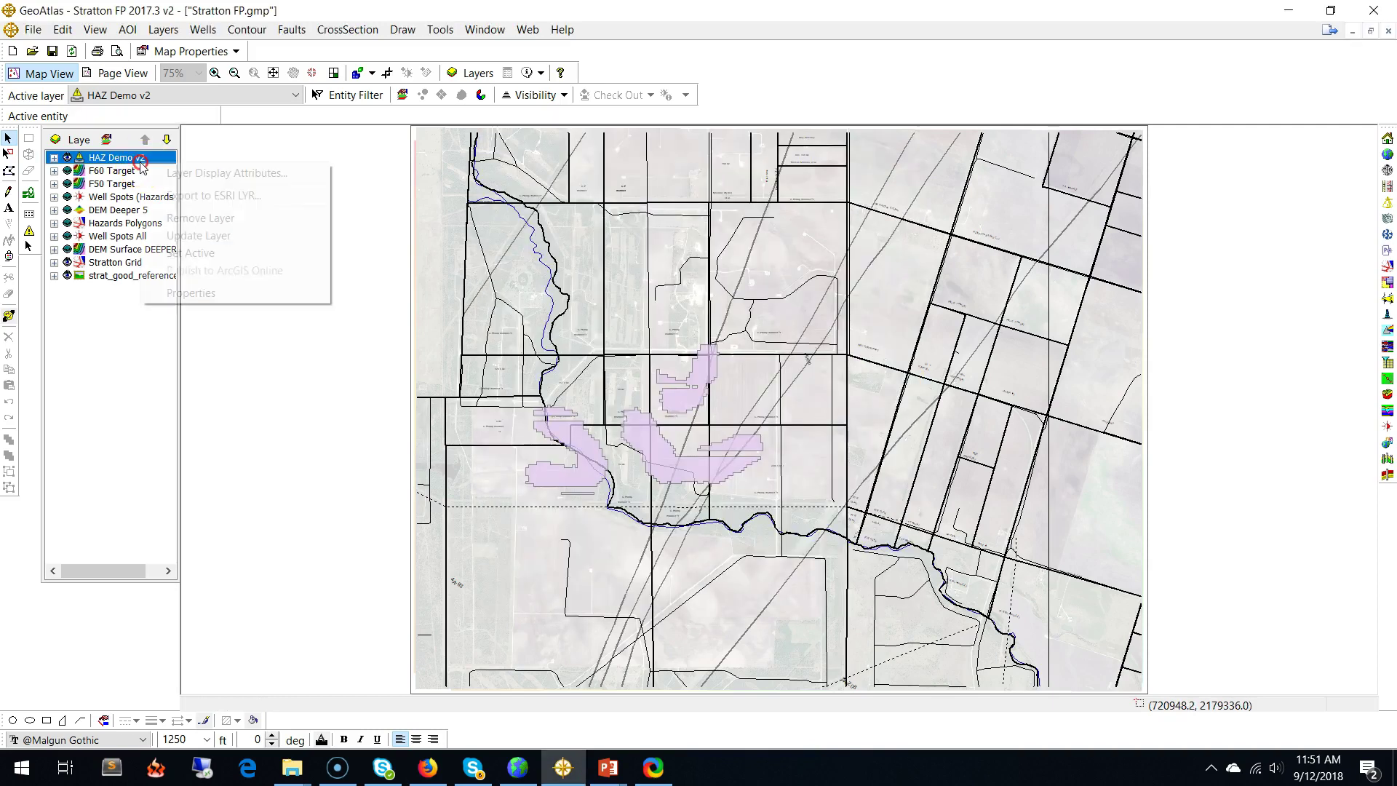
click(224, 237)
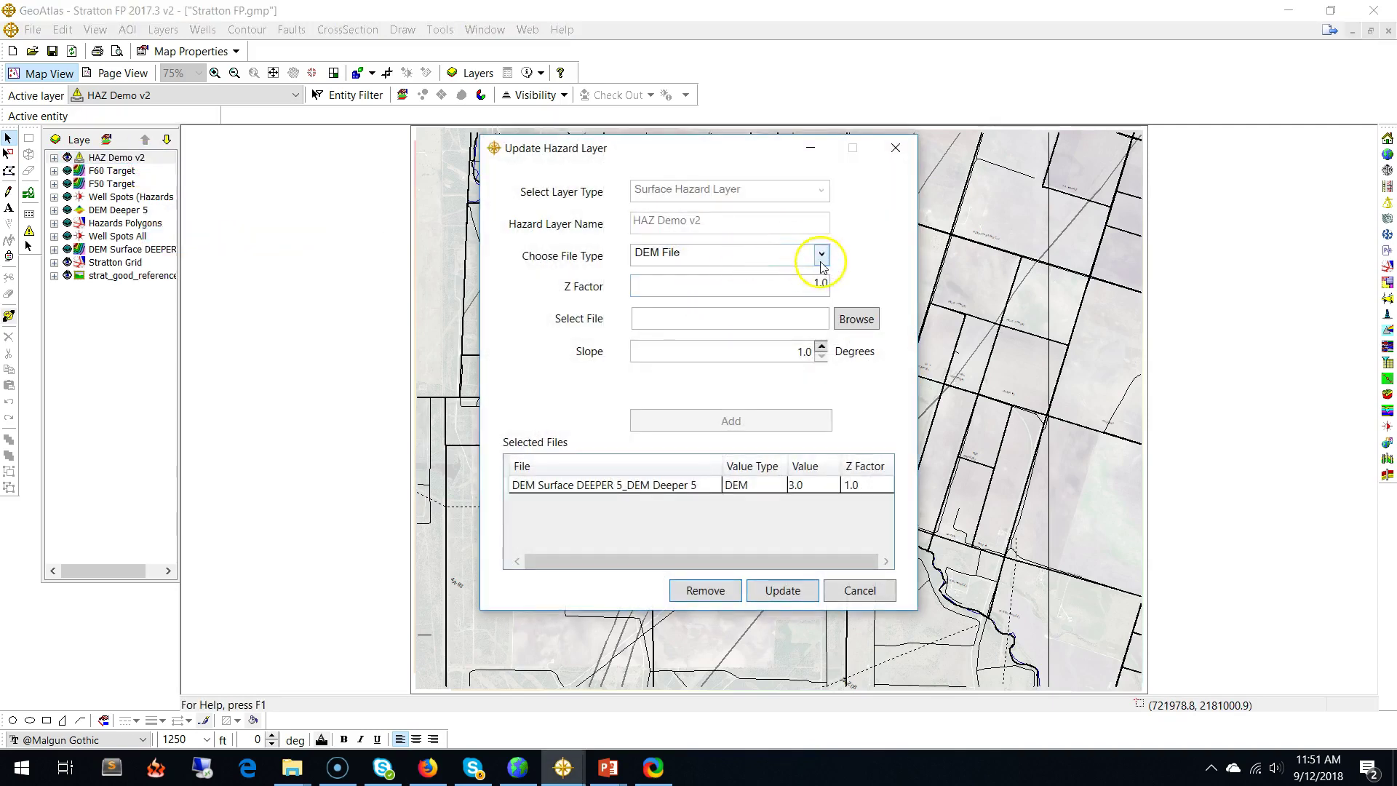
click(821, 253)
click(780, 294)
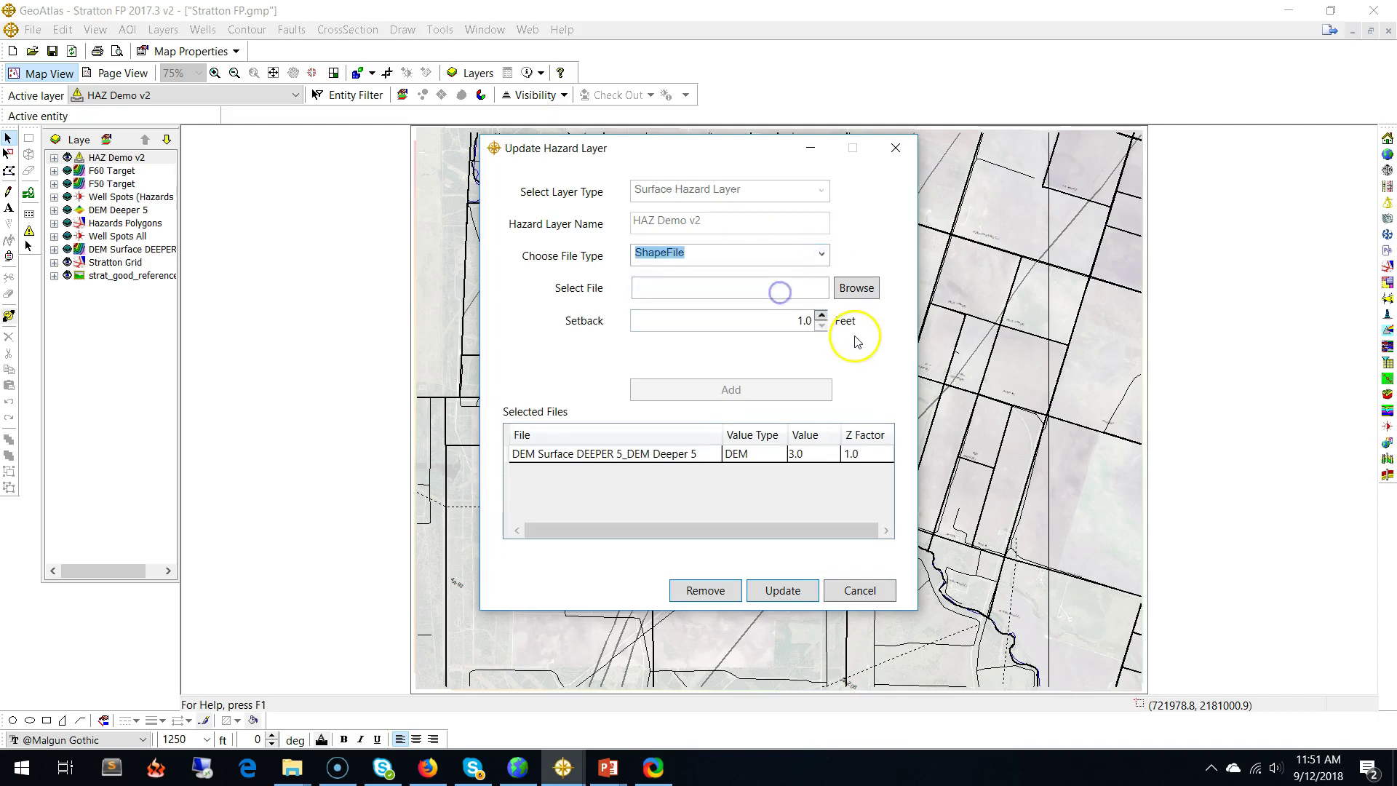
click(820, 315)
click(820, 325)
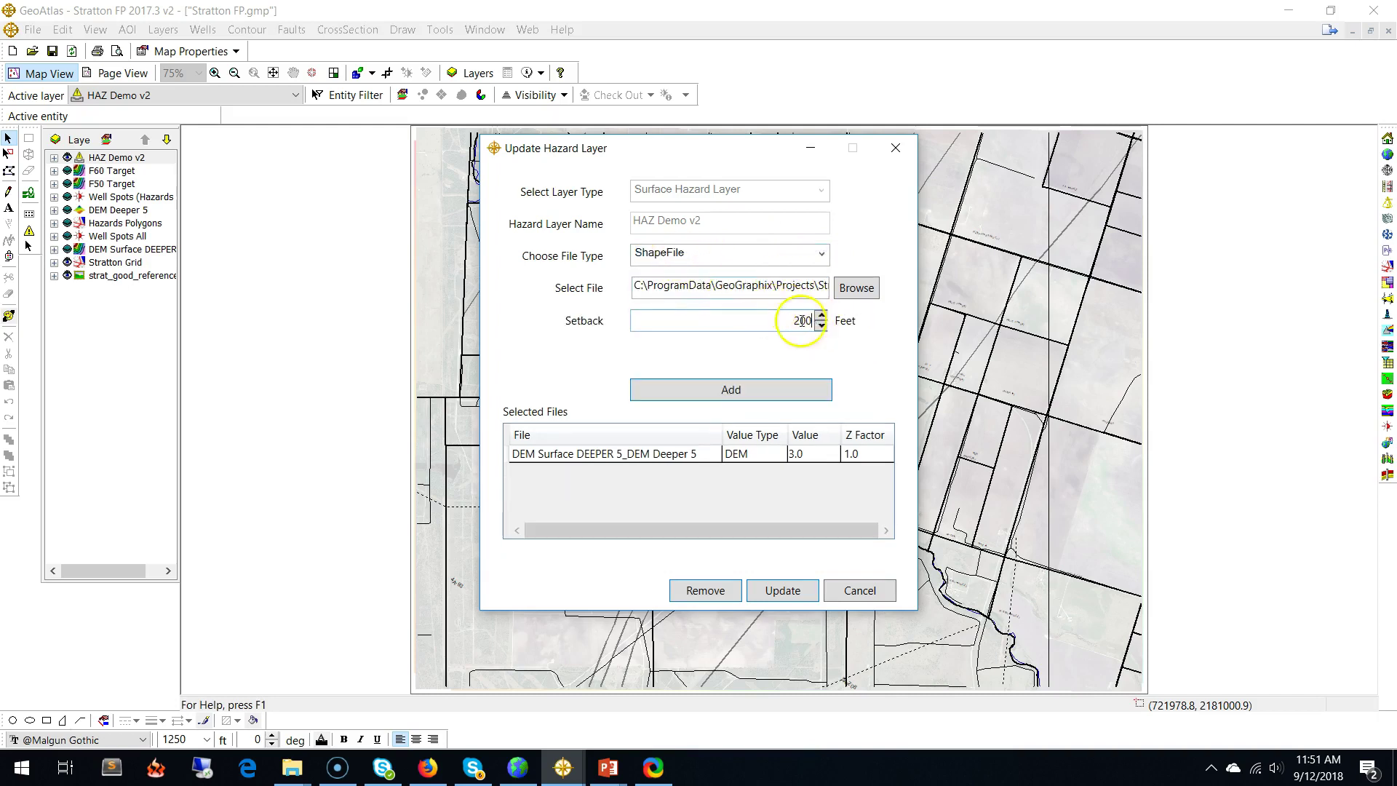
click(820, 315)
click(778, 387)
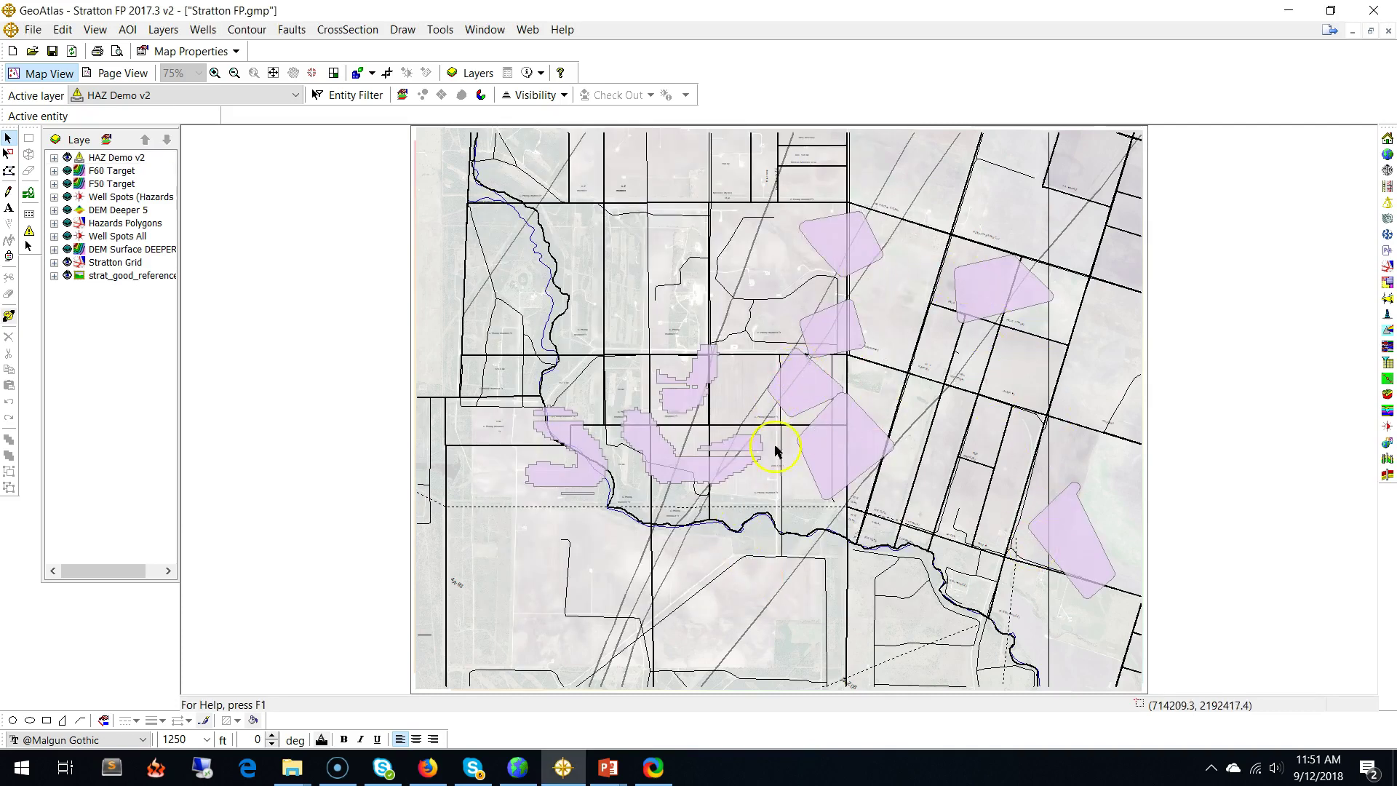
Add Well Spots All to HAZ Demo v2 with a 200 ft setback, then advance to subsurface hazards
right_click(110, 157)
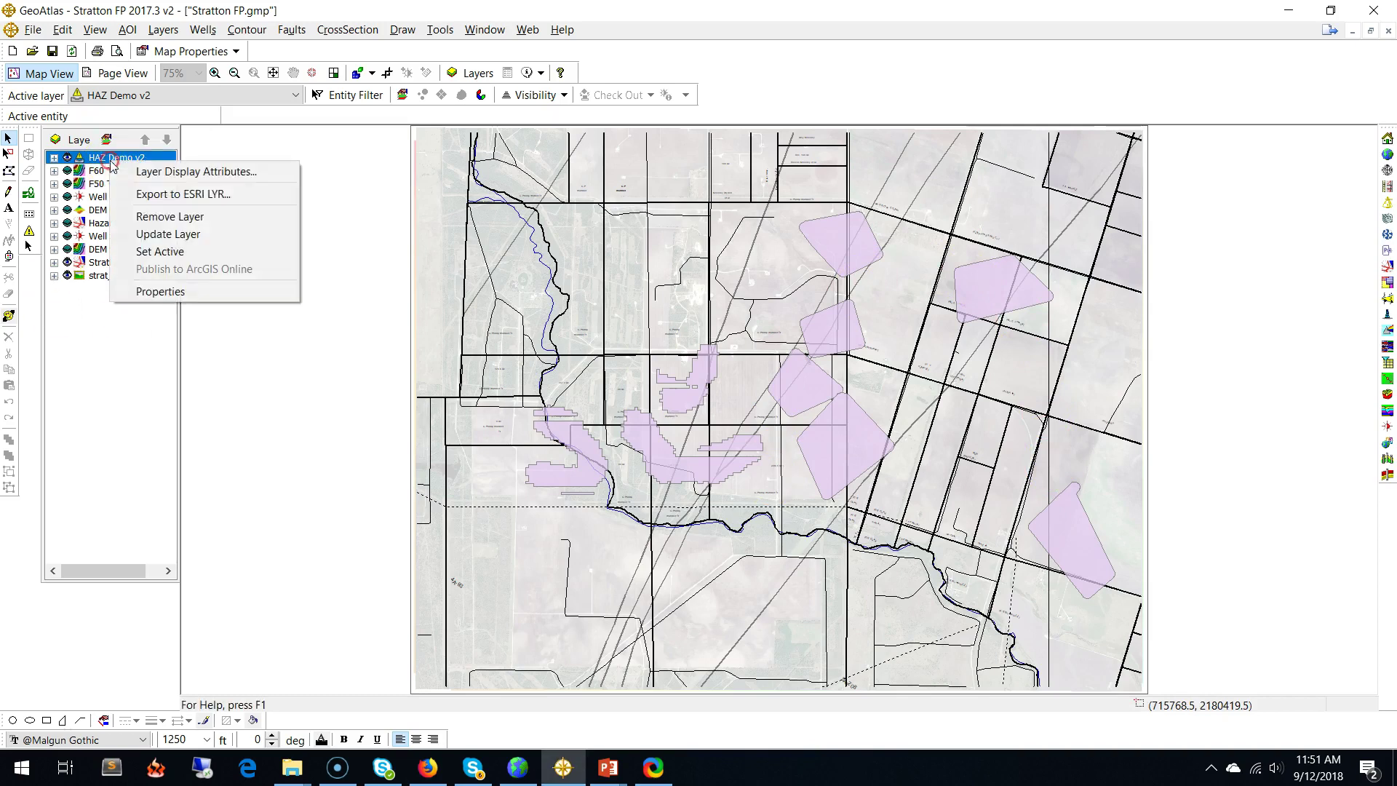
click(150, 233)
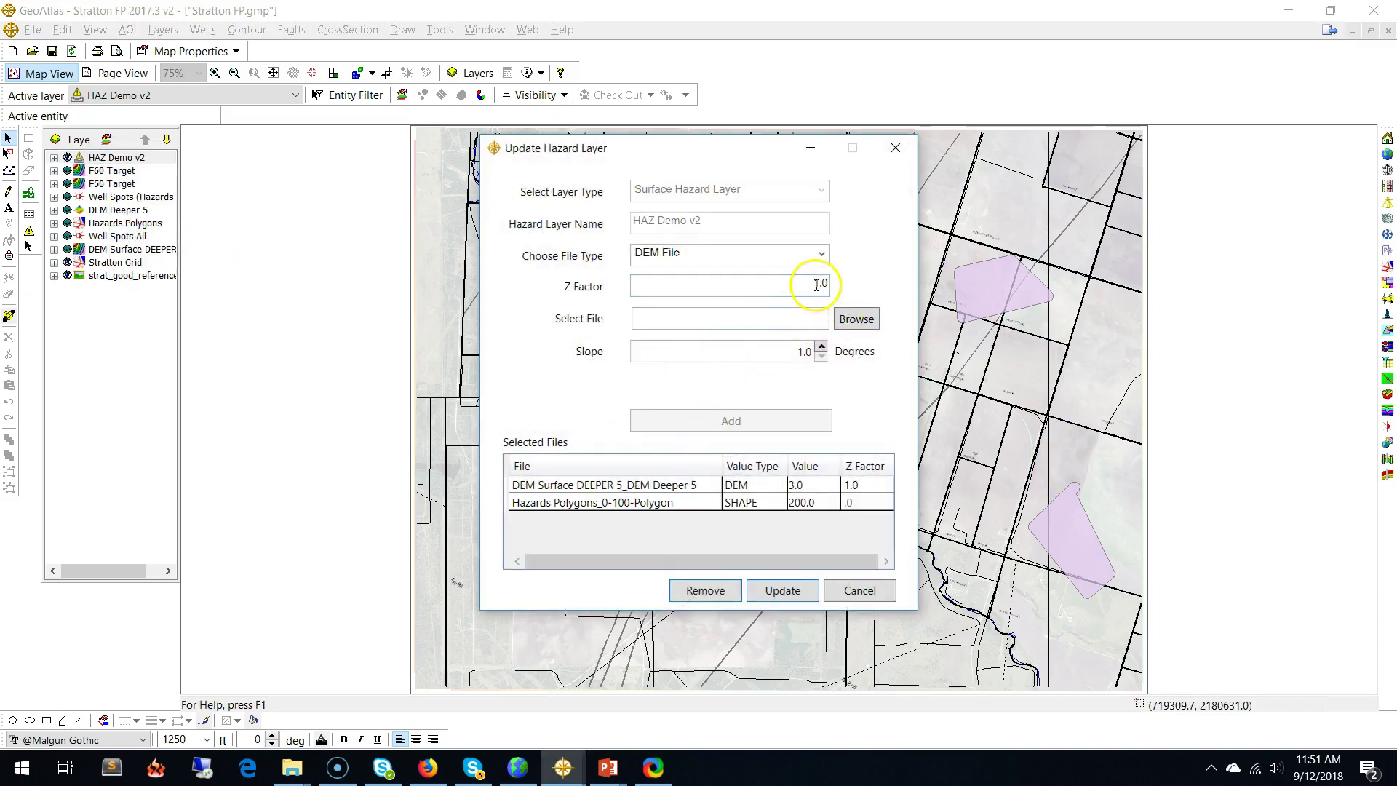
click(821, 254)
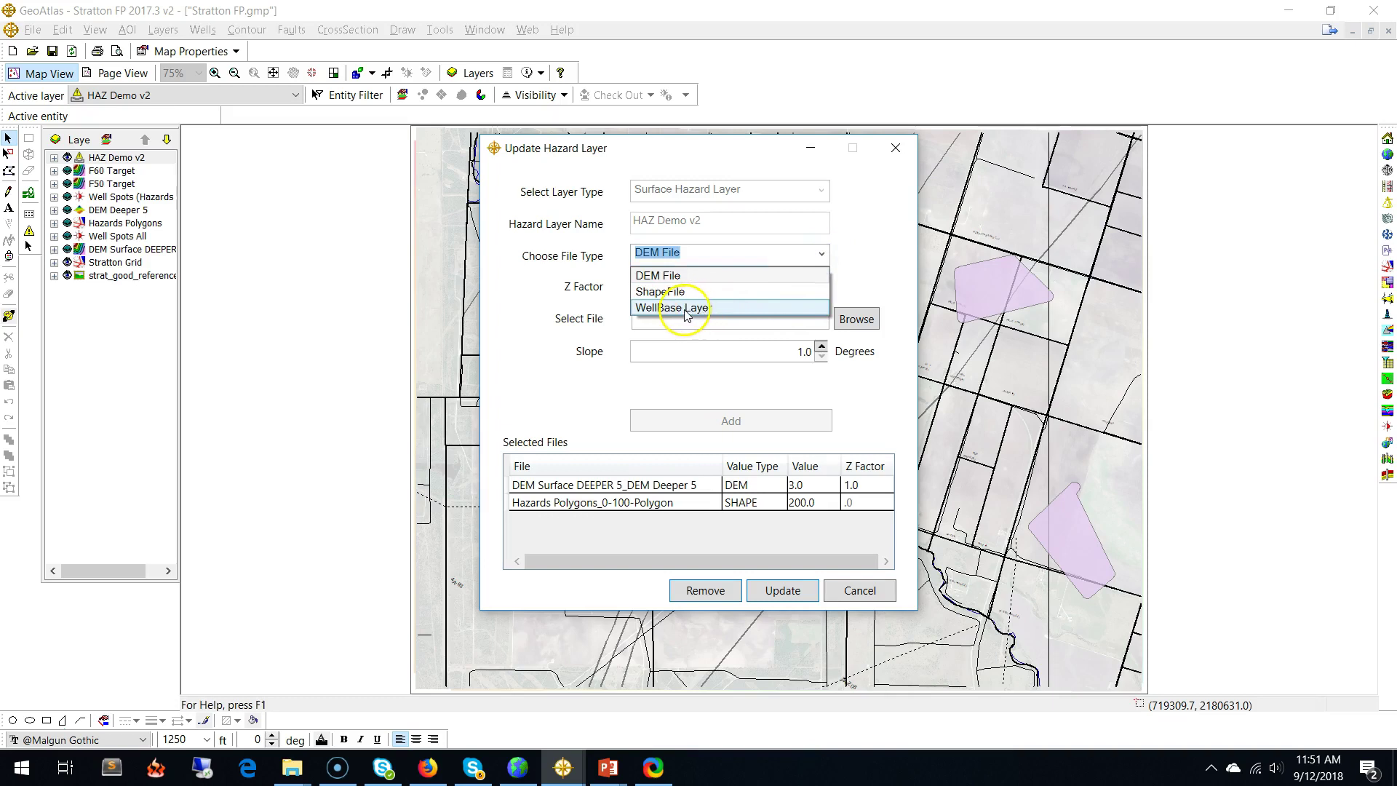
click(688, 308)
click(822, 287)
click(801, 302)
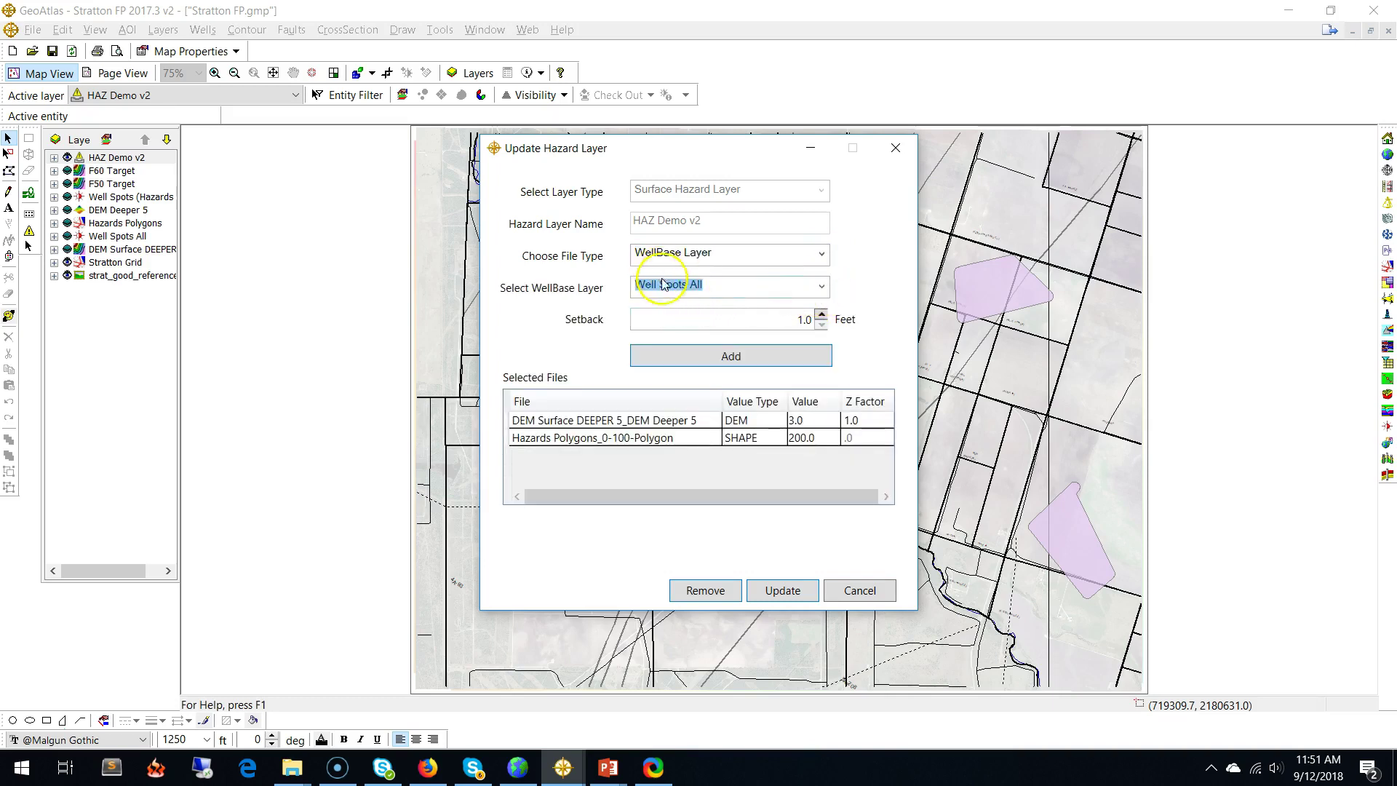
drag(799, 320, 841, 323)
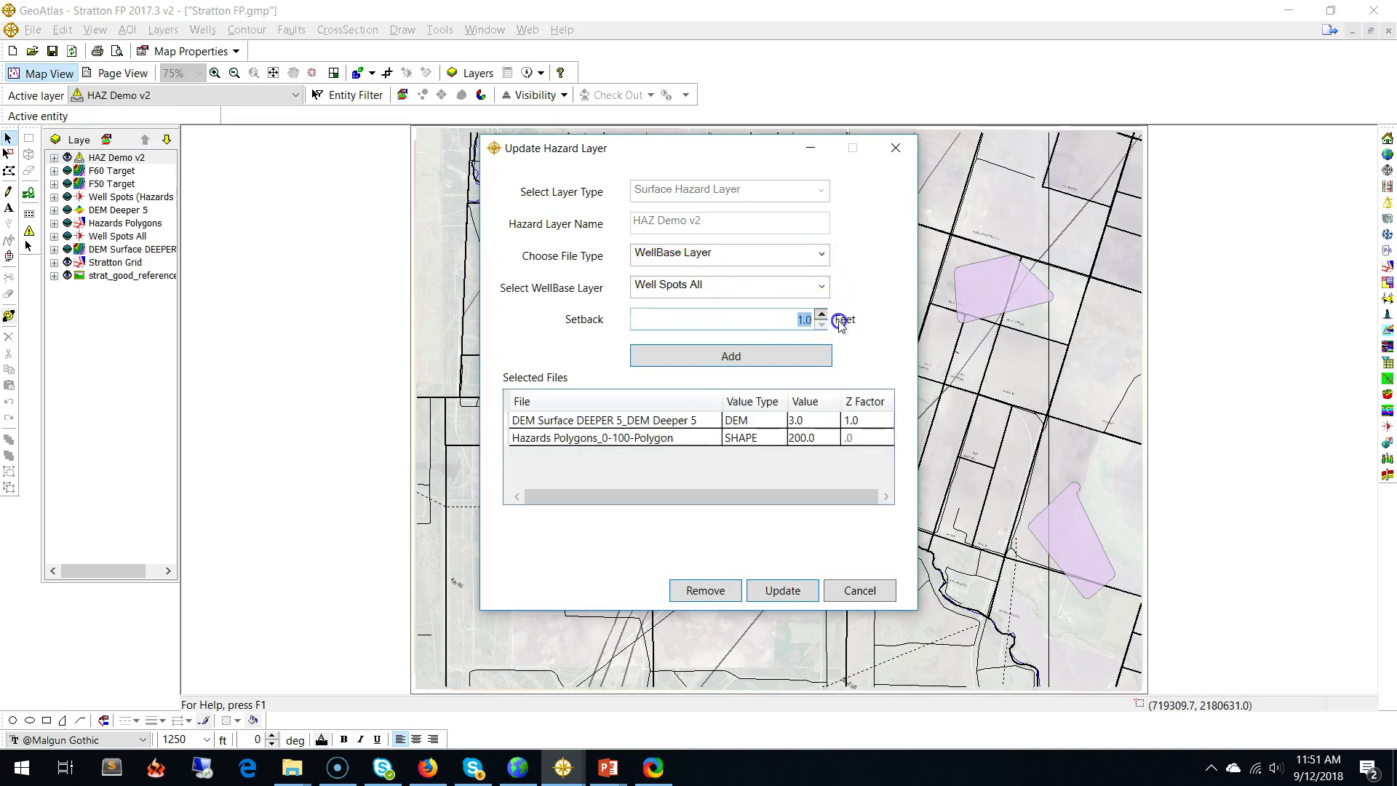
text(200.0)
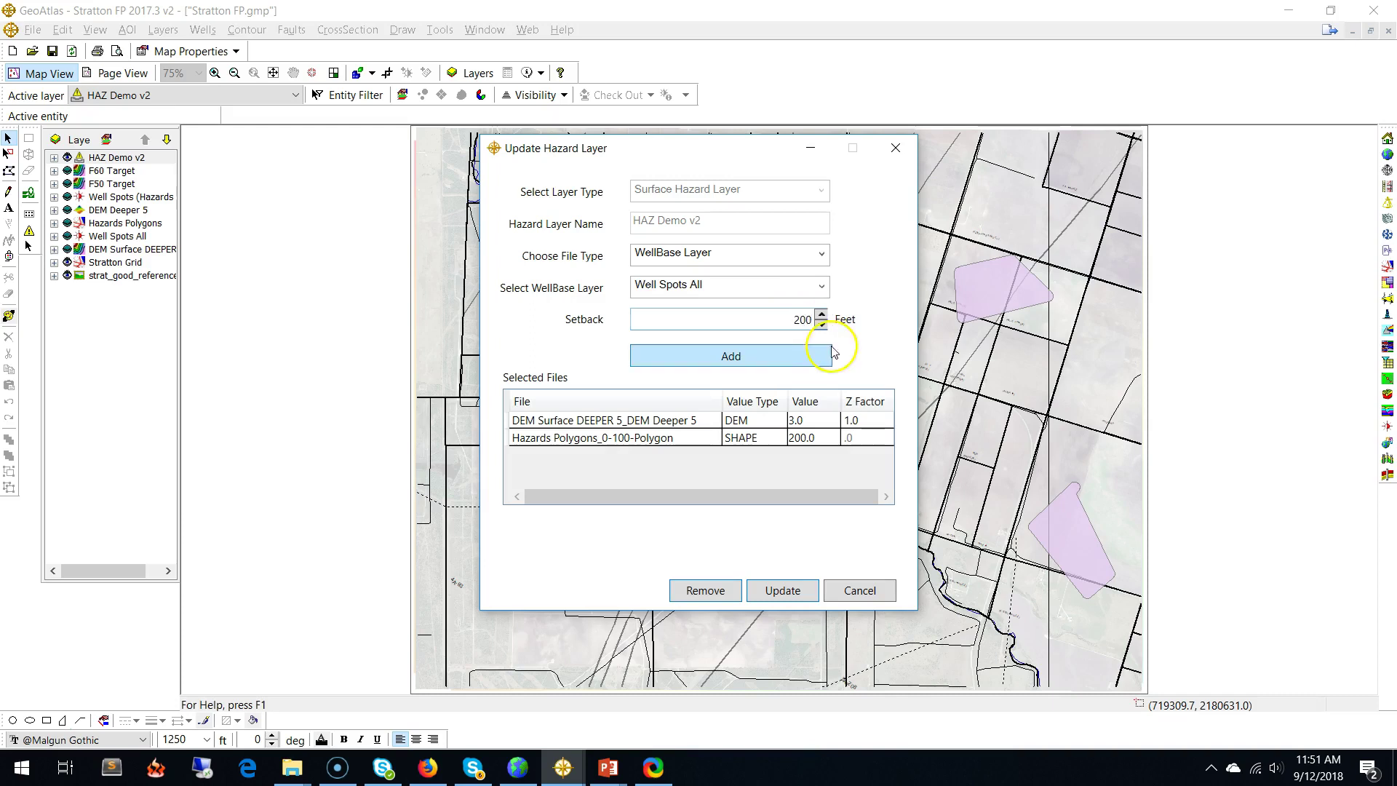
click(788, 358)
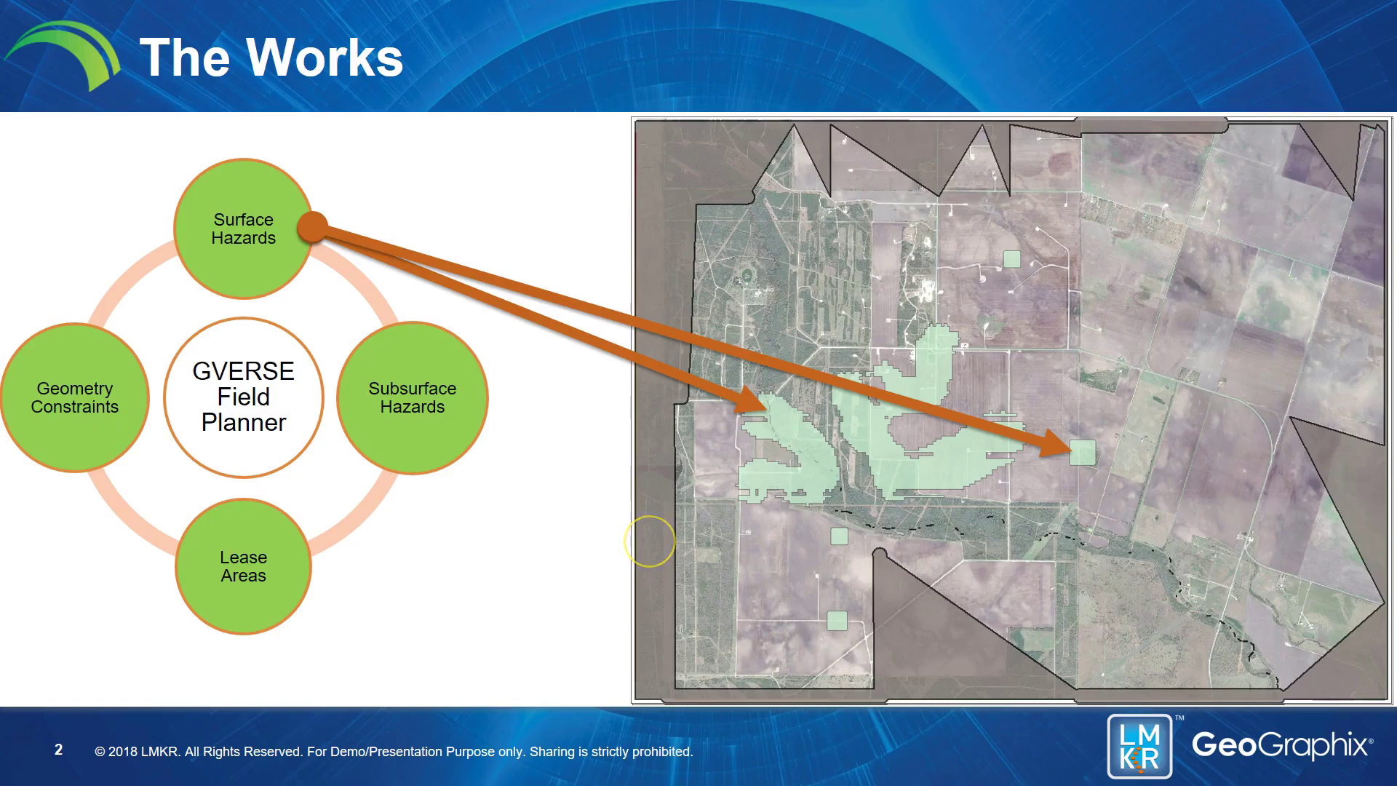
key(Right)
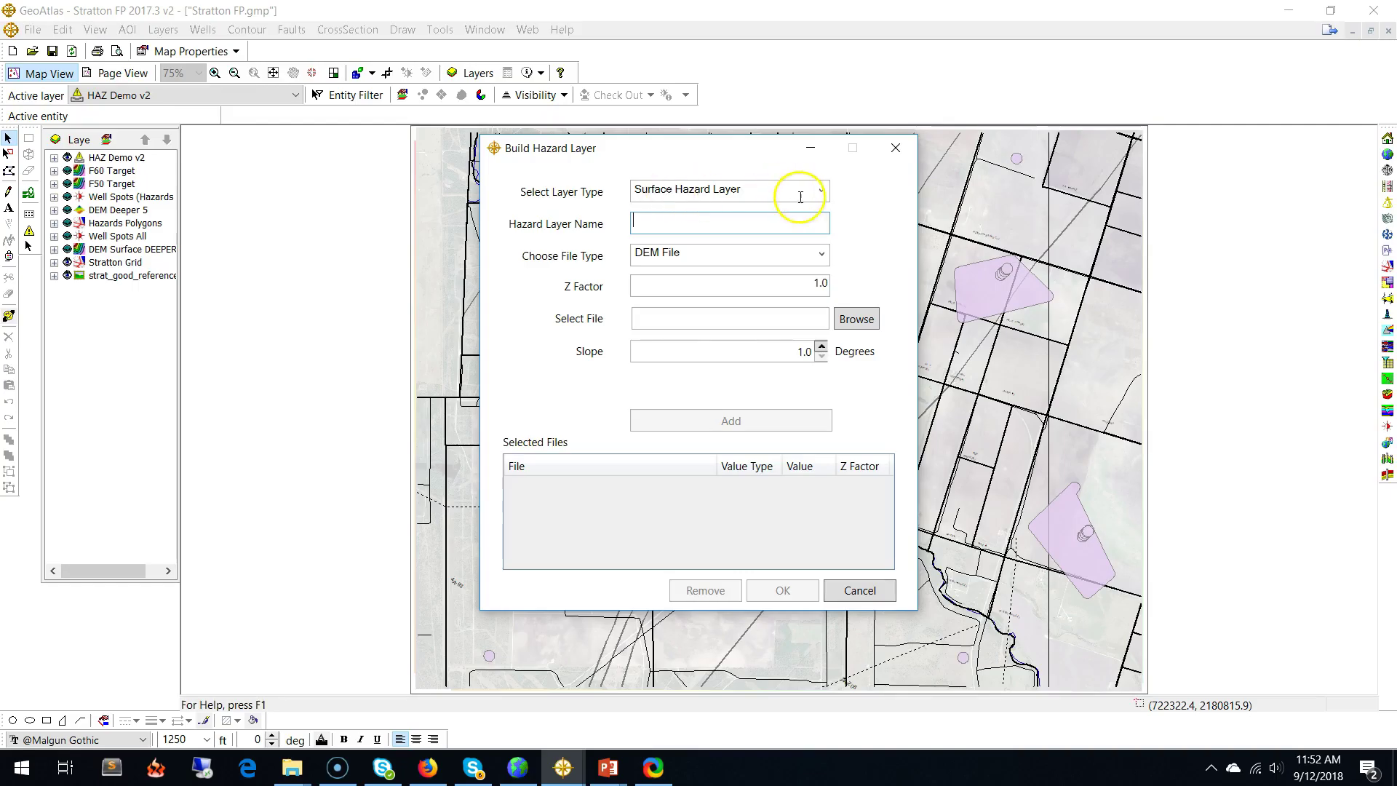
click(818, 192)
Build subsurface layer HAZ Sub v2 on the F60 Target with 300 ft offsets and 200 ft buffer
click(698, 212)
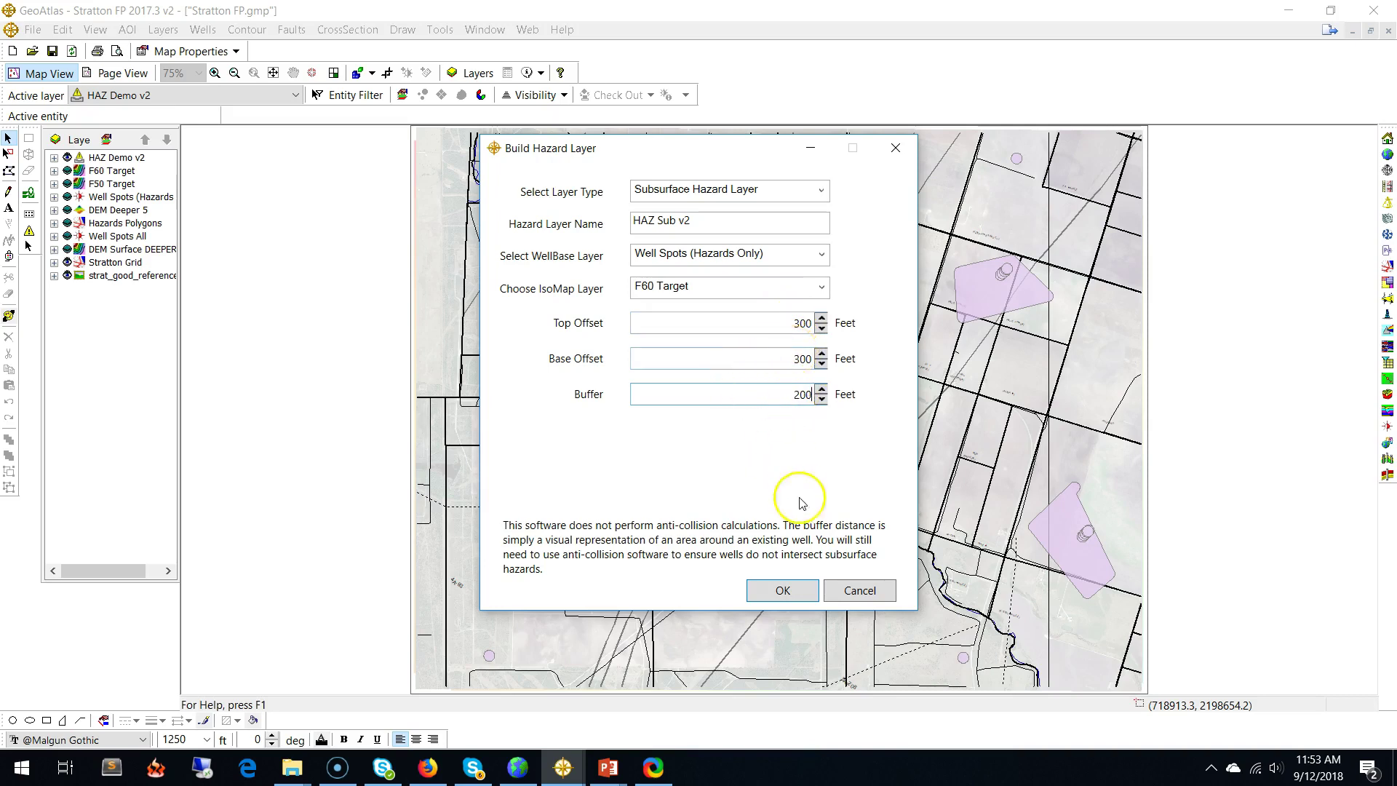
click(784, 586)
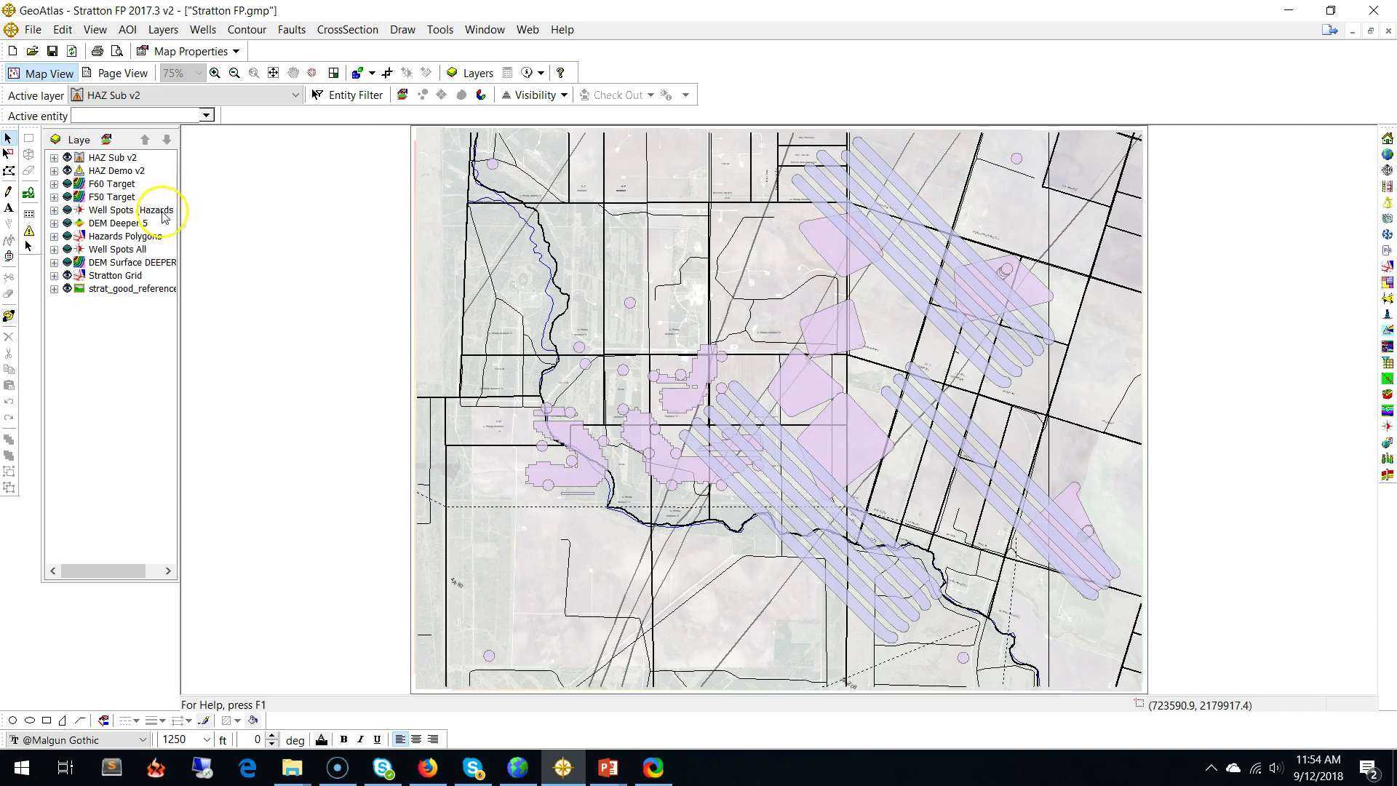
click(30, 196)
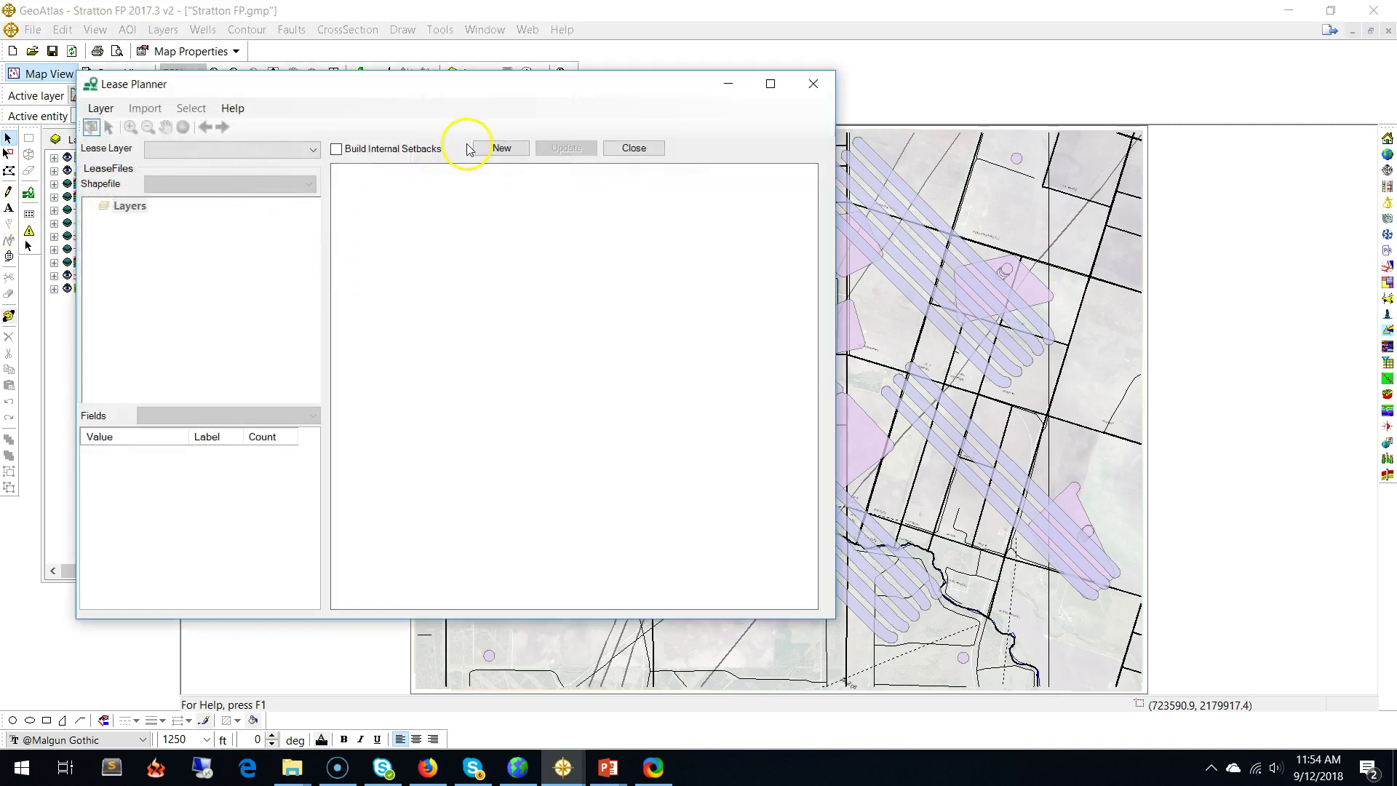
Create lease layer 'New Lease Demo v1' and import the 400-110-Tract tracts
click(481, 146)
text(New Lease Demo v1)
click(711, 416)
click(109, 127)
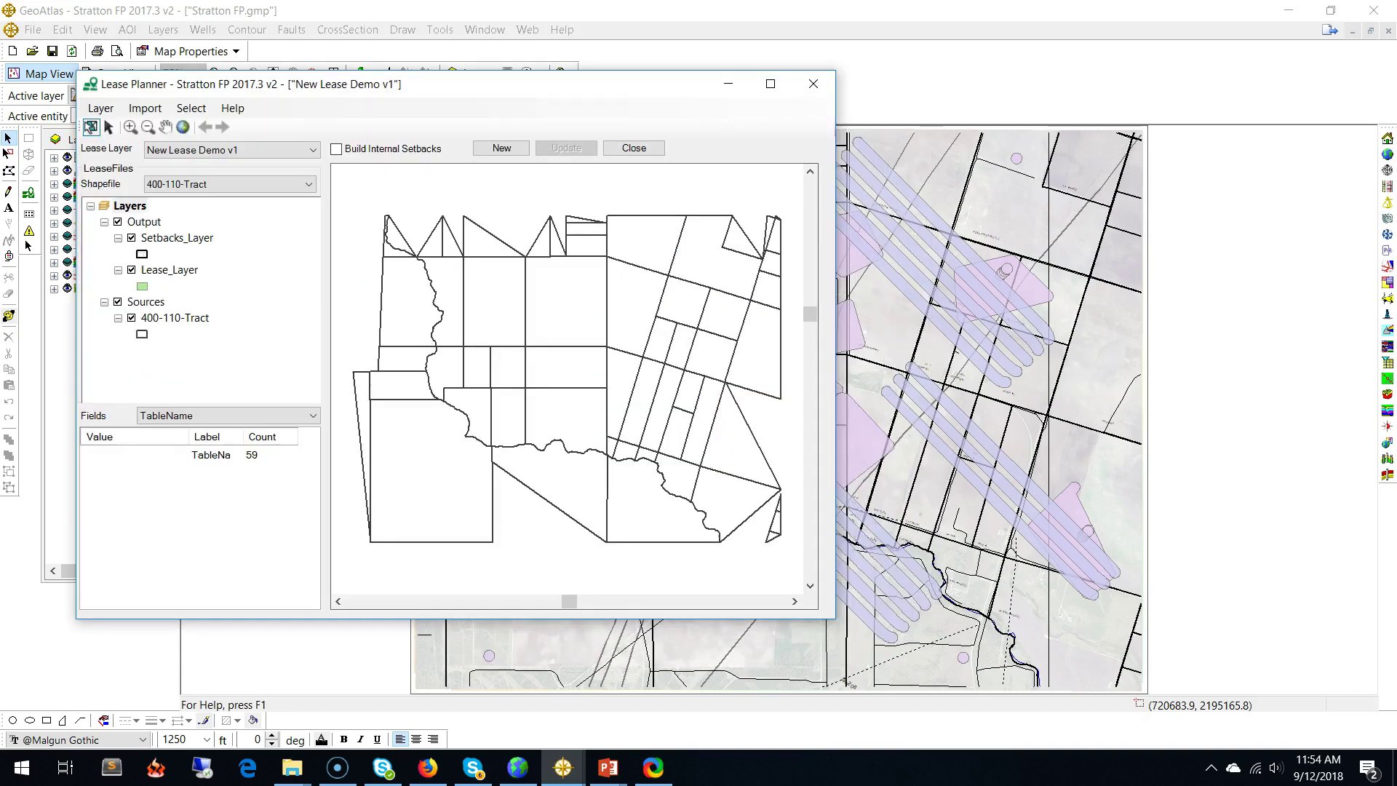
Add all tracts to the lease with a 250 ft setback and 25 ft tolerance
drag(348, 192, 795, 574)
right_click(646, 379)
click(688, 390)
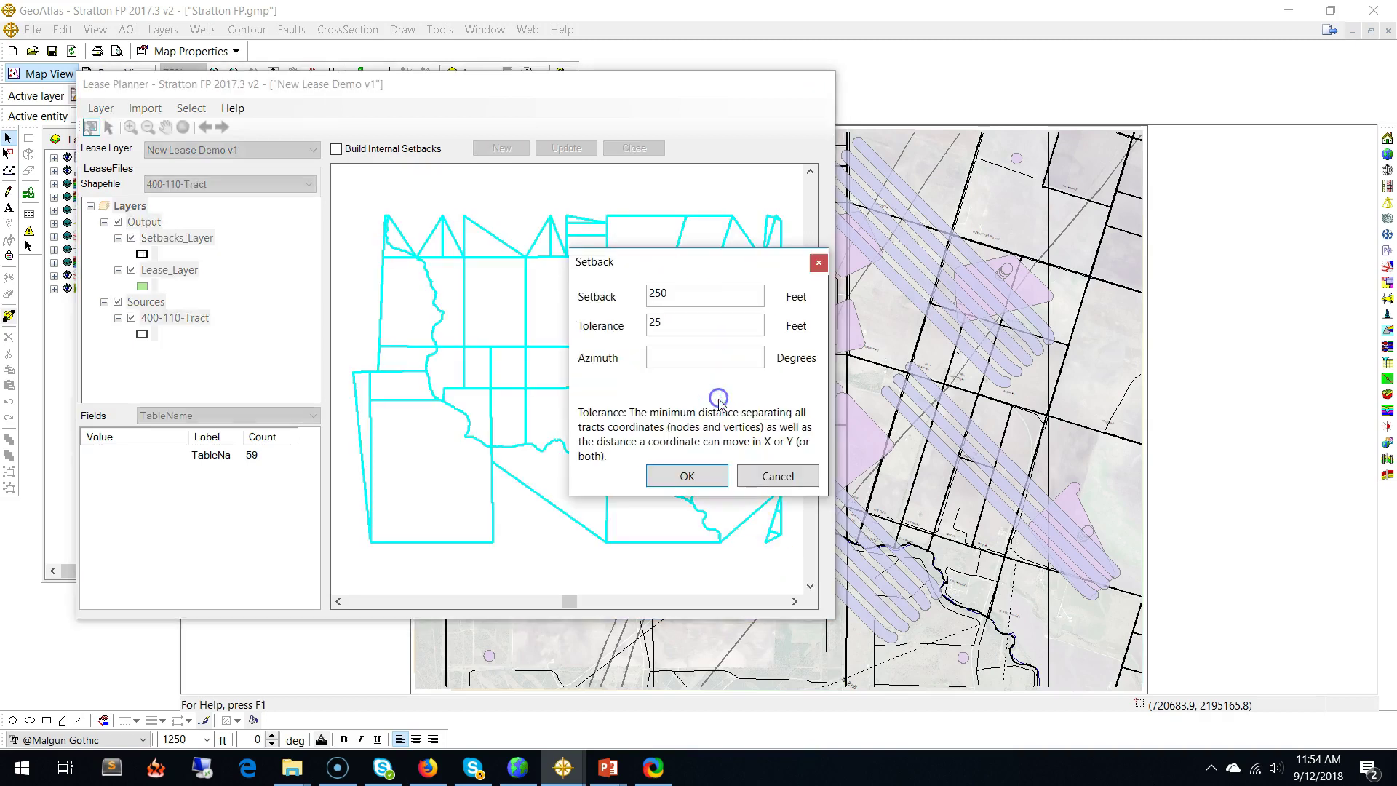
double_click(646, 294)
click(691, 477)
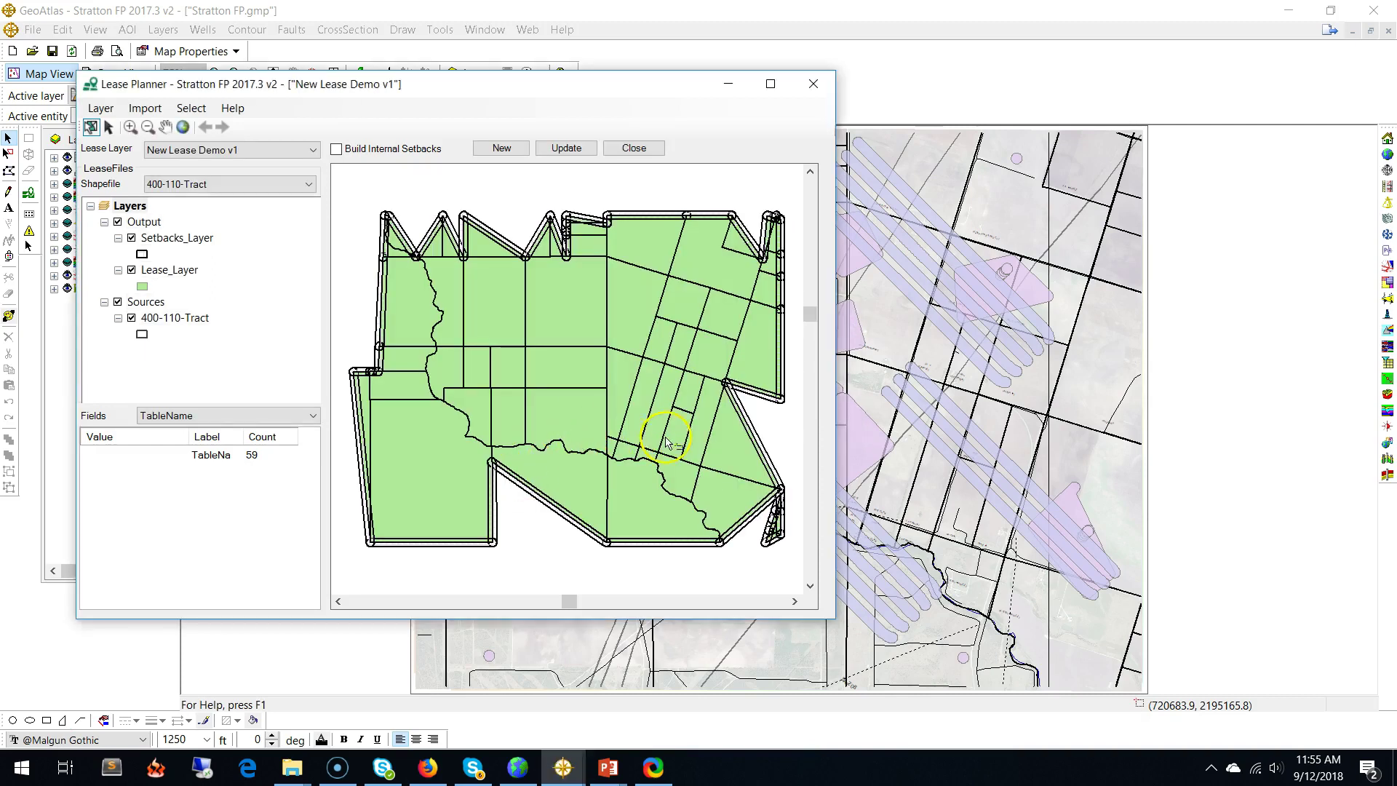
Inspect individual tracts, then write the tracts and setbacks to the lease layer
click(526, 414)
click(651, 442)
click(721, 472)
click(554, 421)
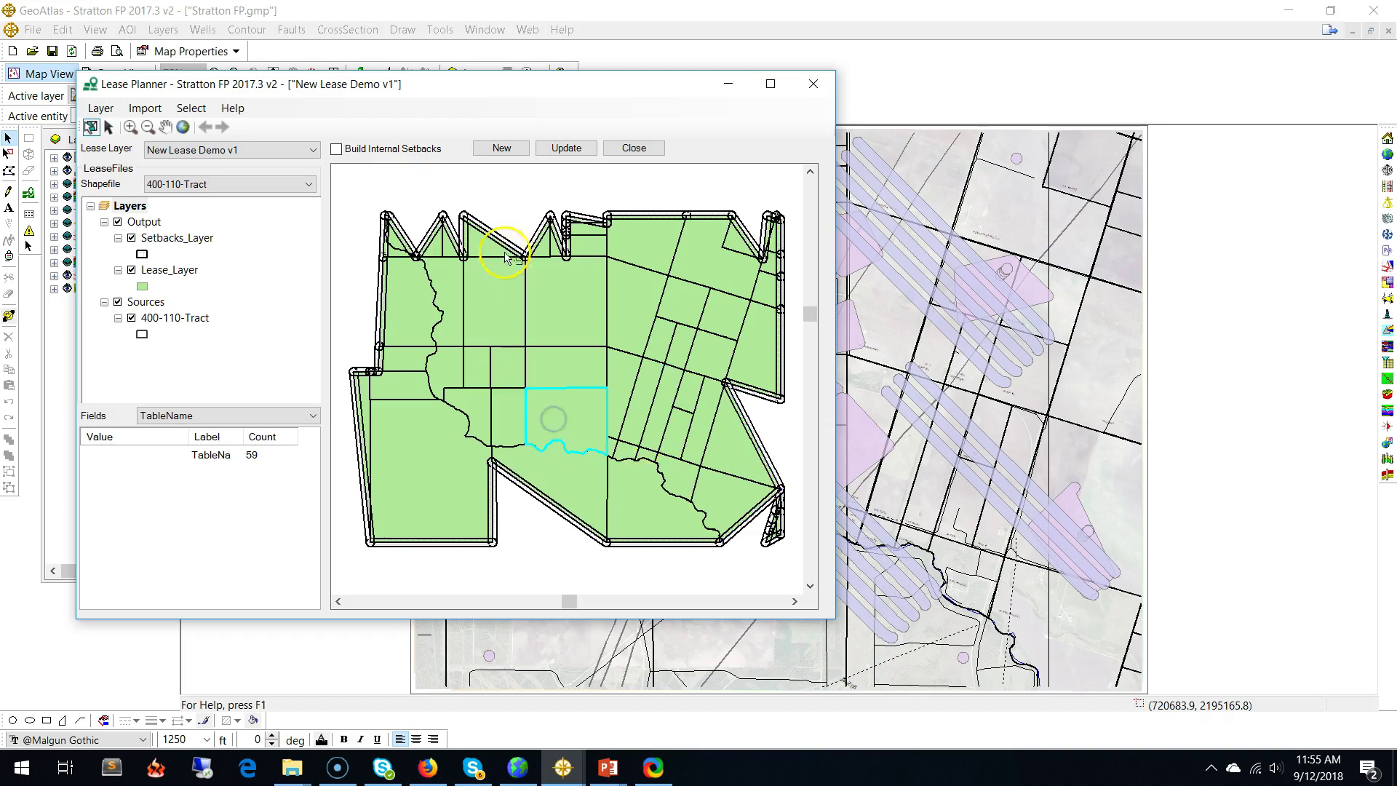
click(528, 243)
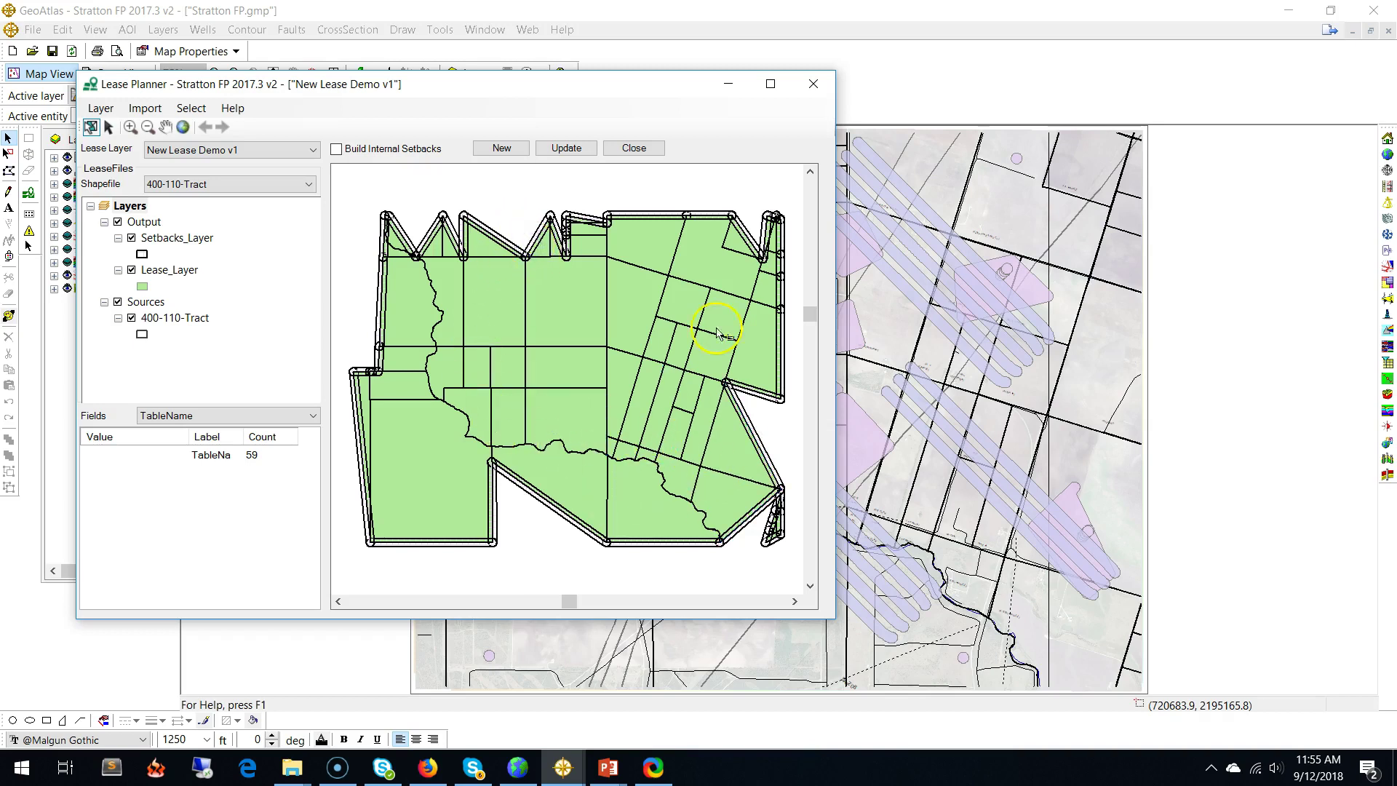
click(567, 148)
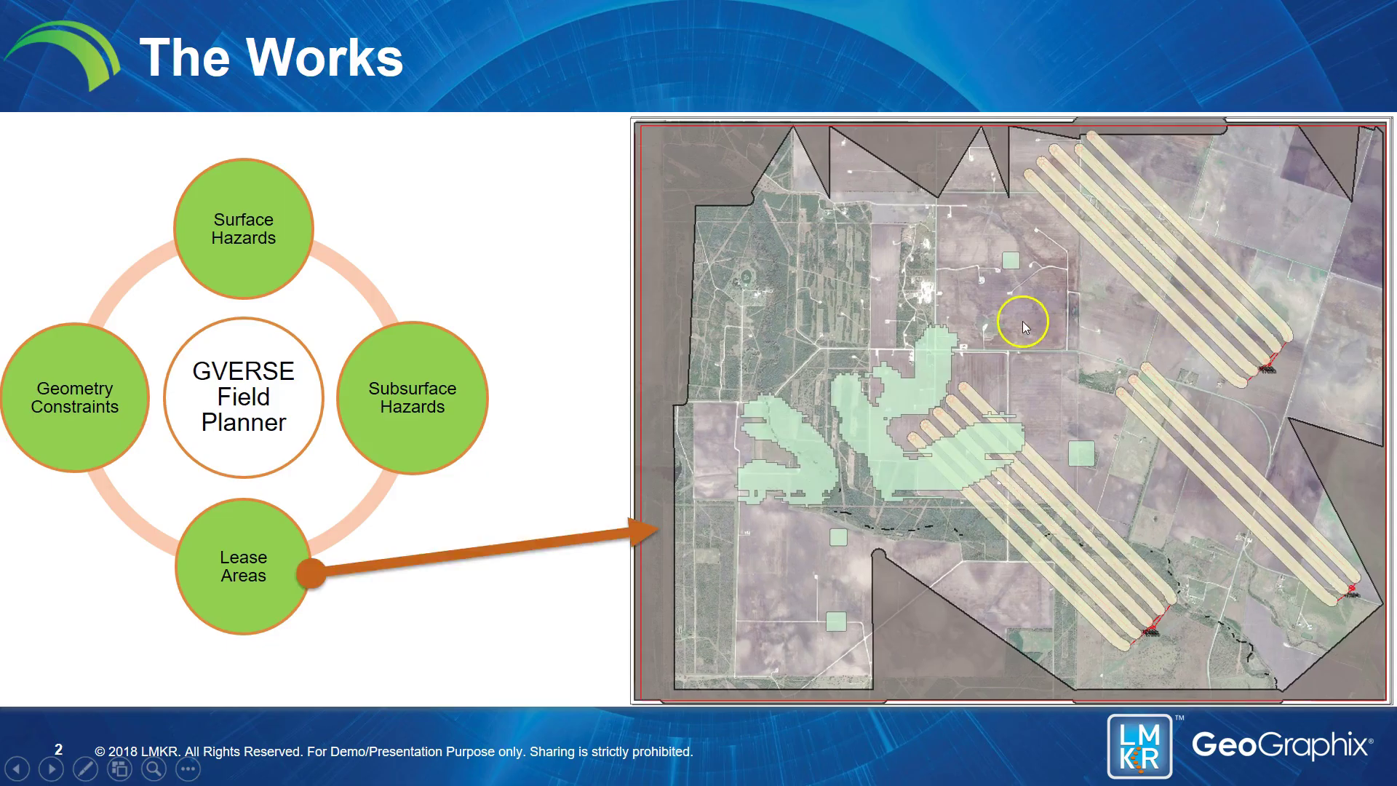
Start a new GVERSE Field Planner plan named 'PlanDemo'
click(988, 315)
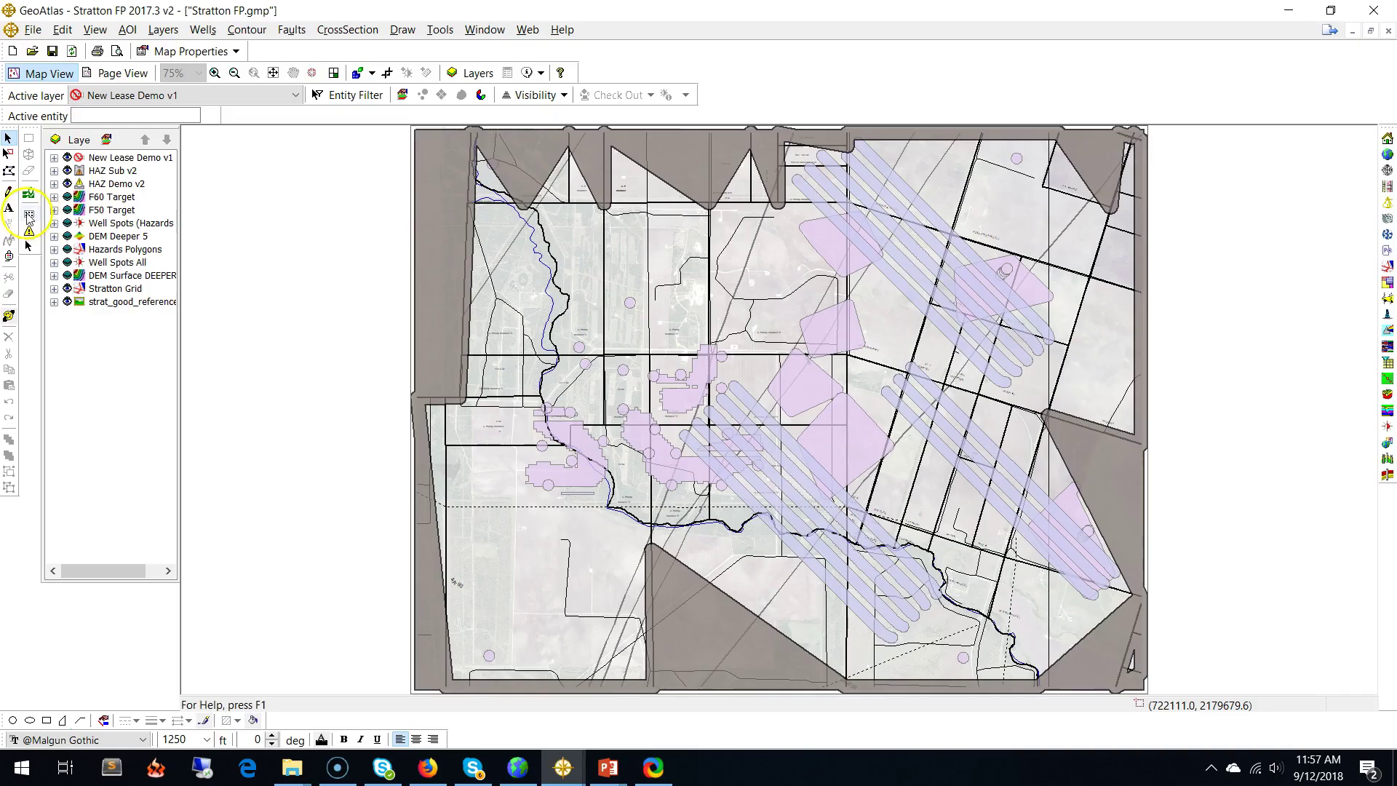
click(28, 213)
click(363, 109)
text(PlanDemo)
key(Return)
click(566, 109)
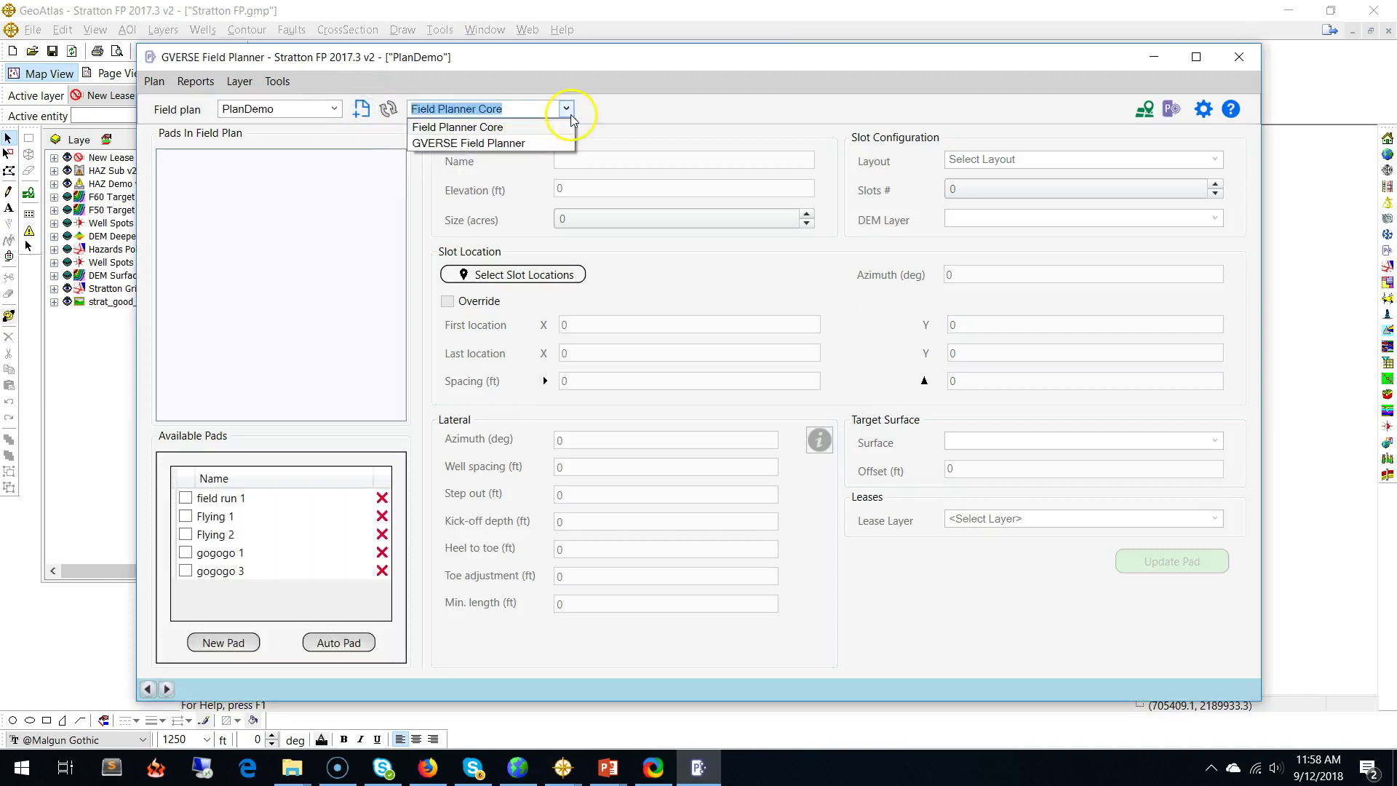
Switch to GVERSE Field Planner mode and build PlanDemo's pads and 135° laterals within the constraints
click(487, 147)
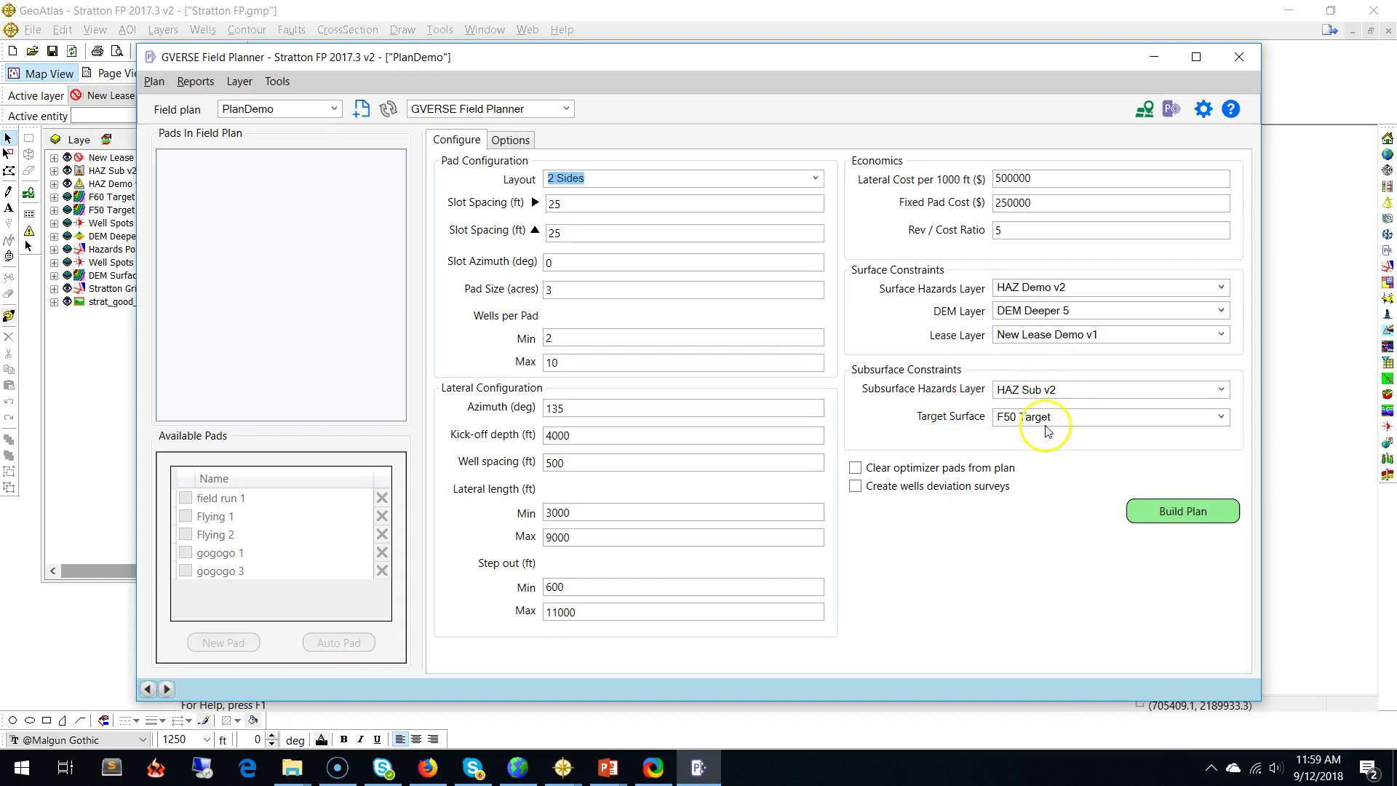
click(1166, 516)
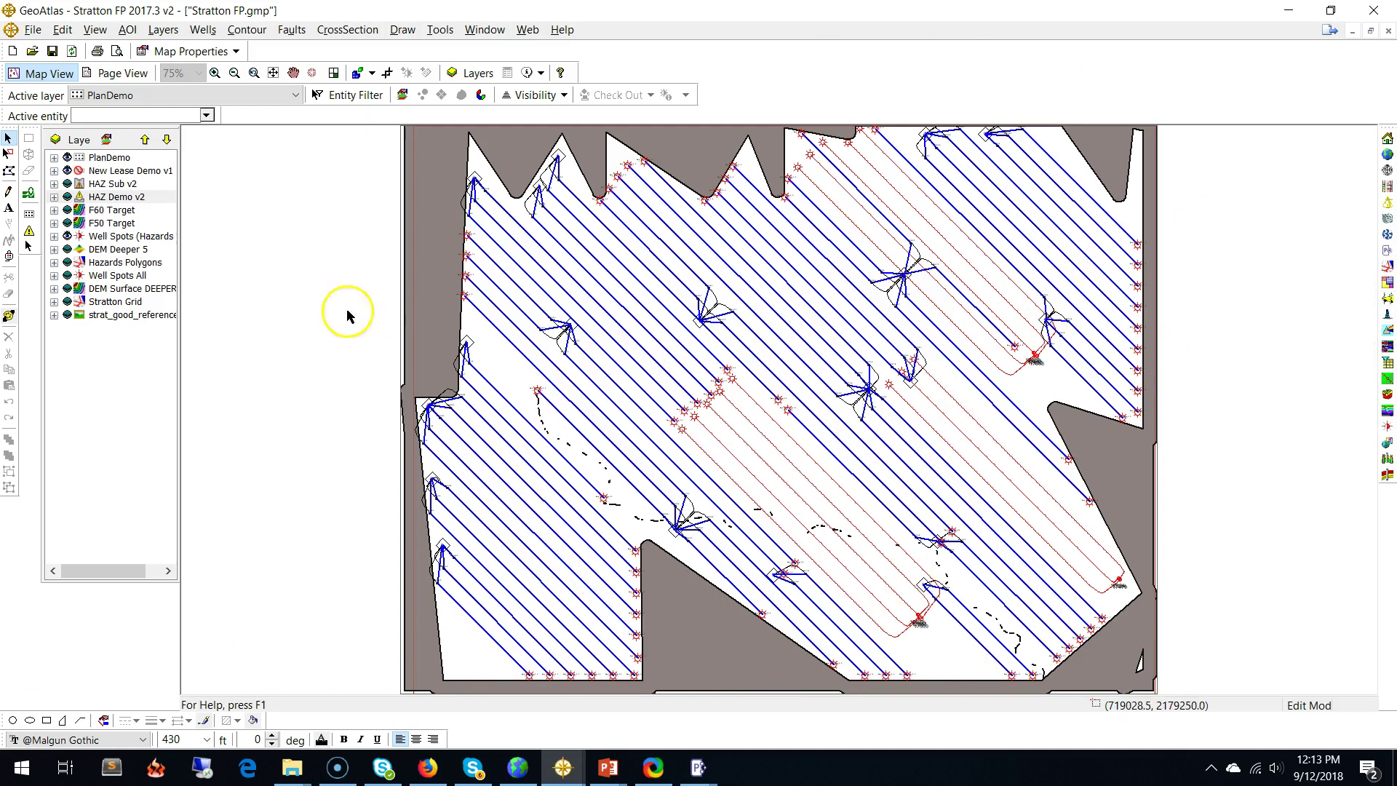
Turn on HAZ Demo v2 surface hazards and HAZ Sub v2 bands over the PlanDemo plan
click(63, 170)
click(68, 196)
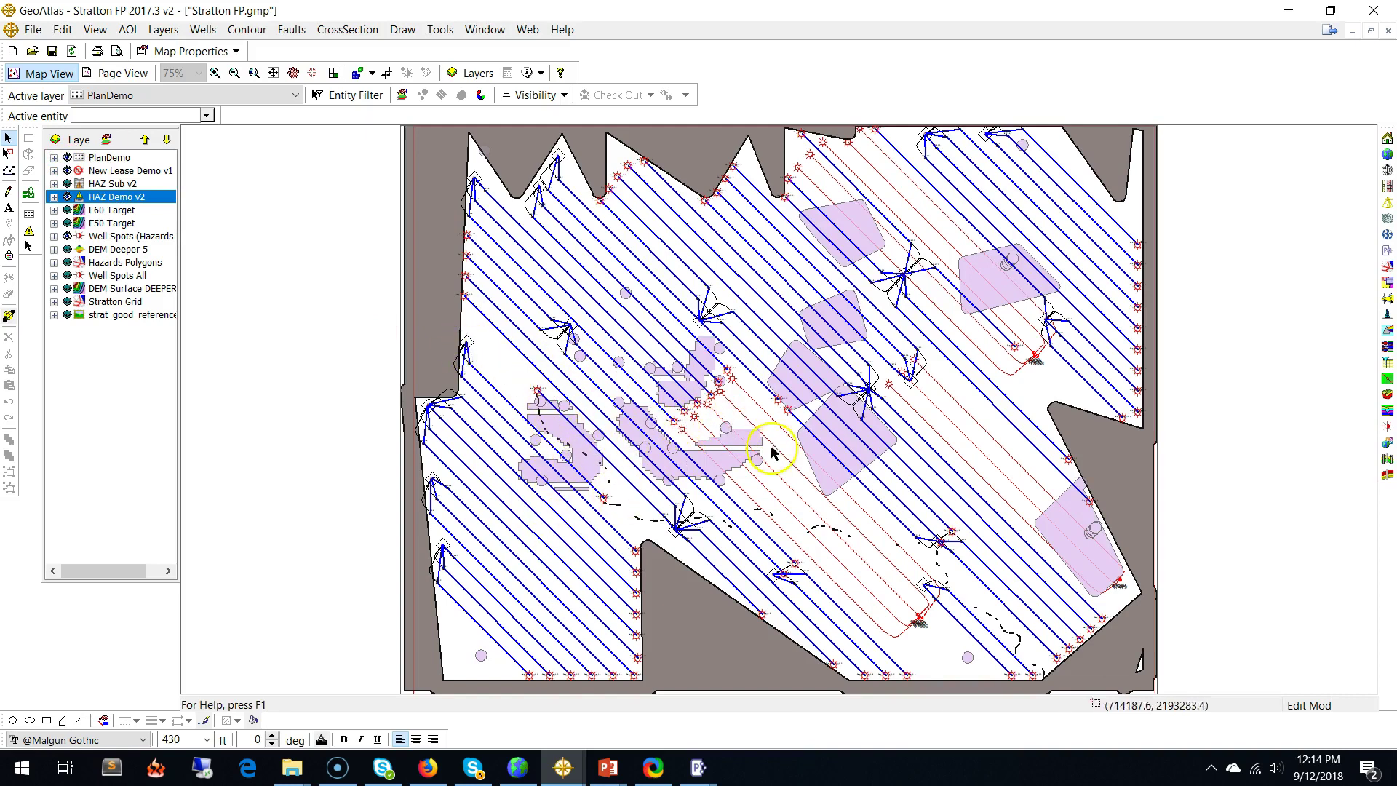
click(64, 184)
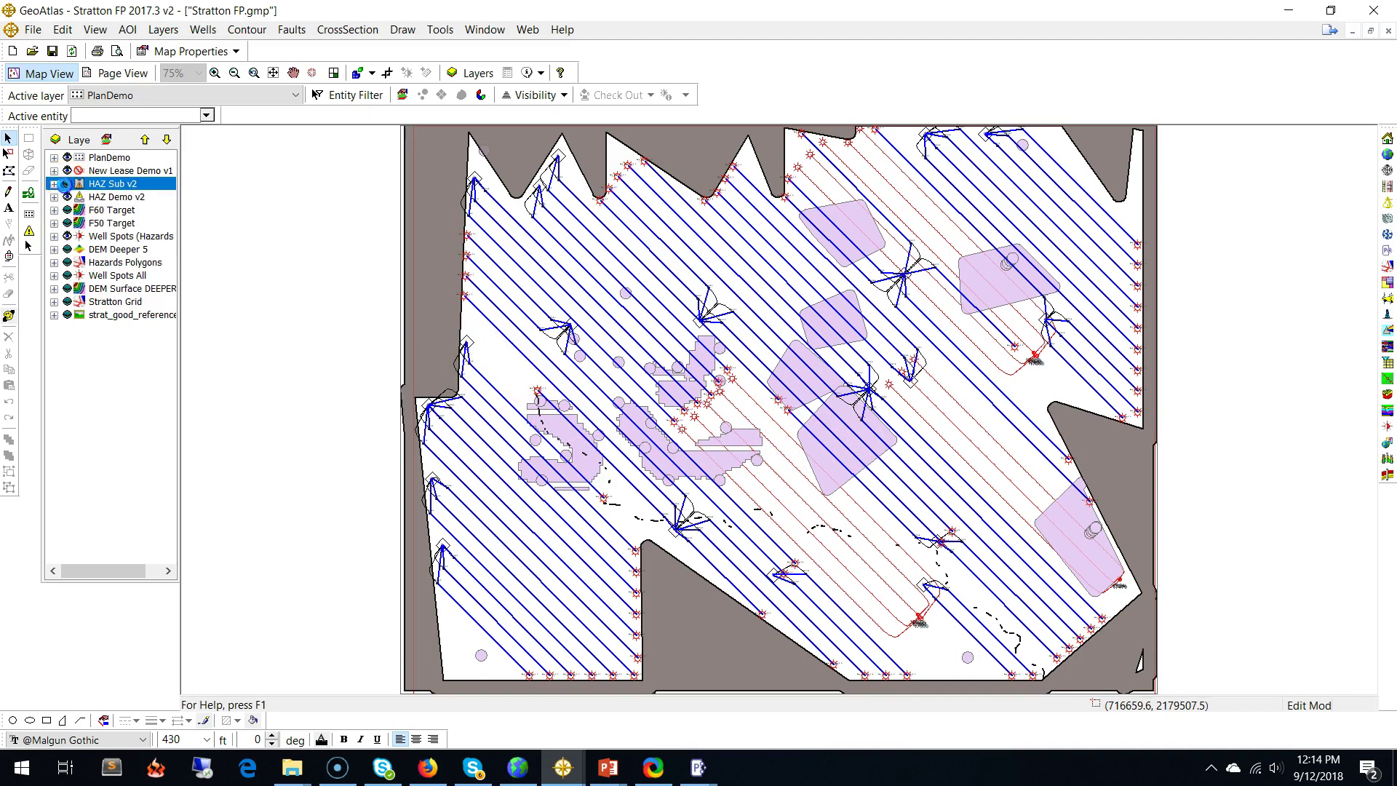